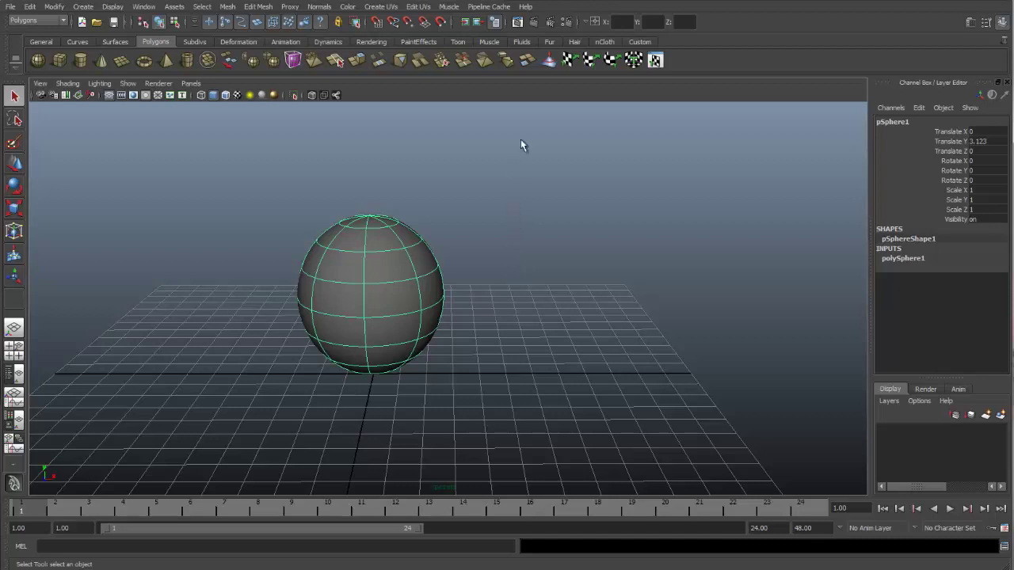
- Render the current frame, then drag the Render View window aside and close it
left_click(535, 23)
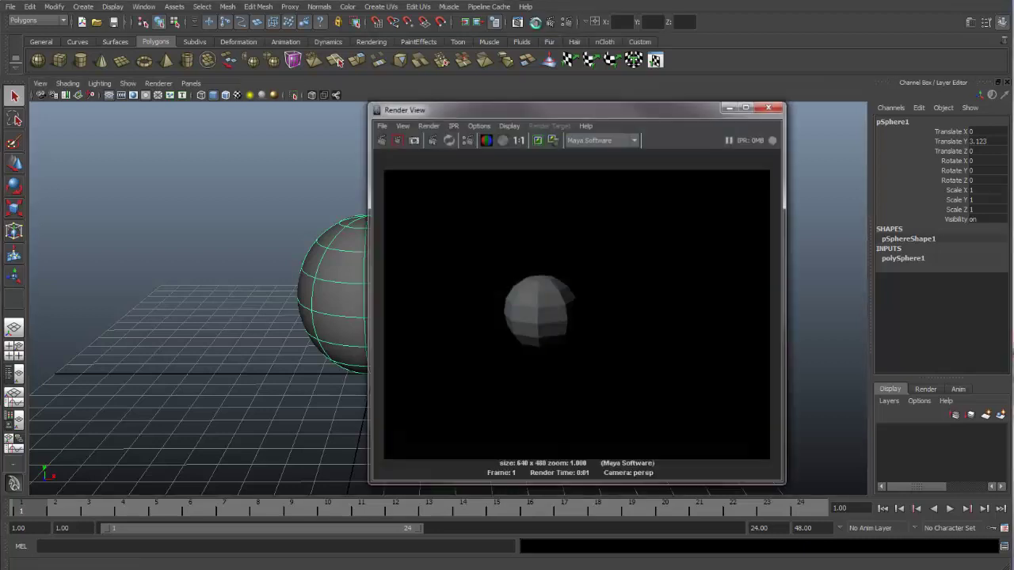
left_click_drag(580, 115, 309, 110)
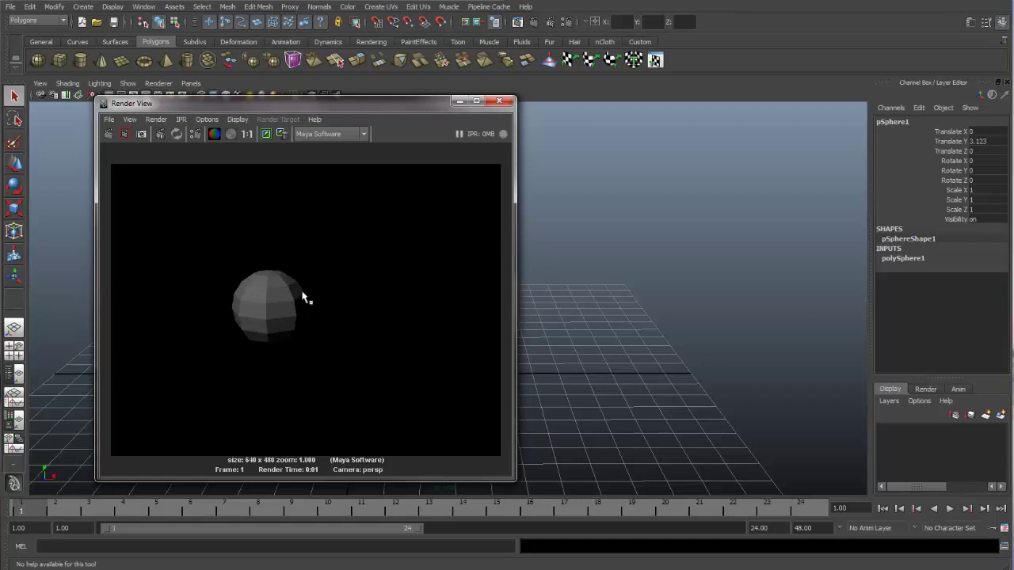
left_click_drag(391, 107, 350, 116)
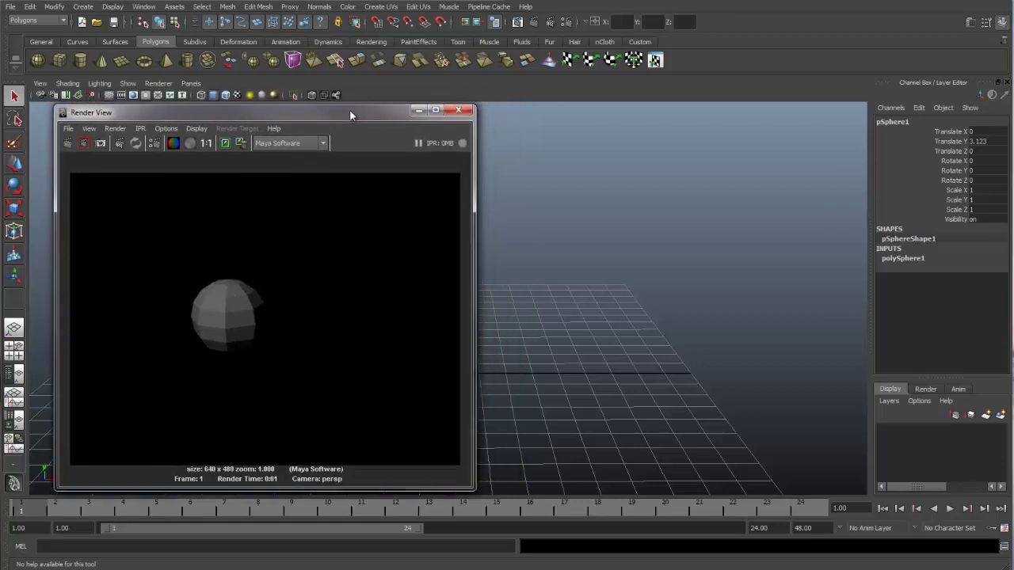
left_click(457, 111)
- Reopen Render View from Window > Rendering Editors and center it on screen
left_click(145, 7)
mouse_move(168, 36)
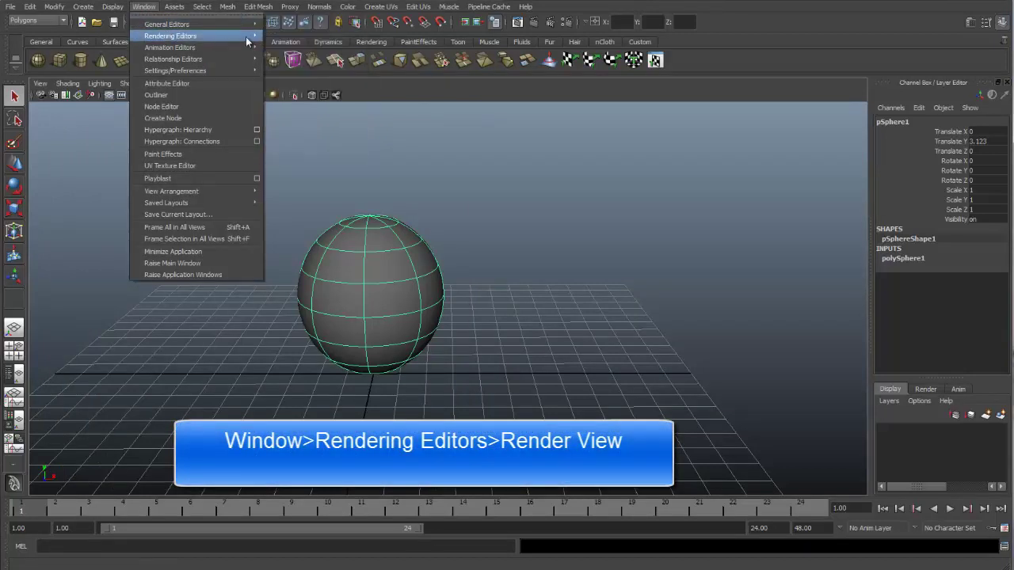
left_click(296, 43)
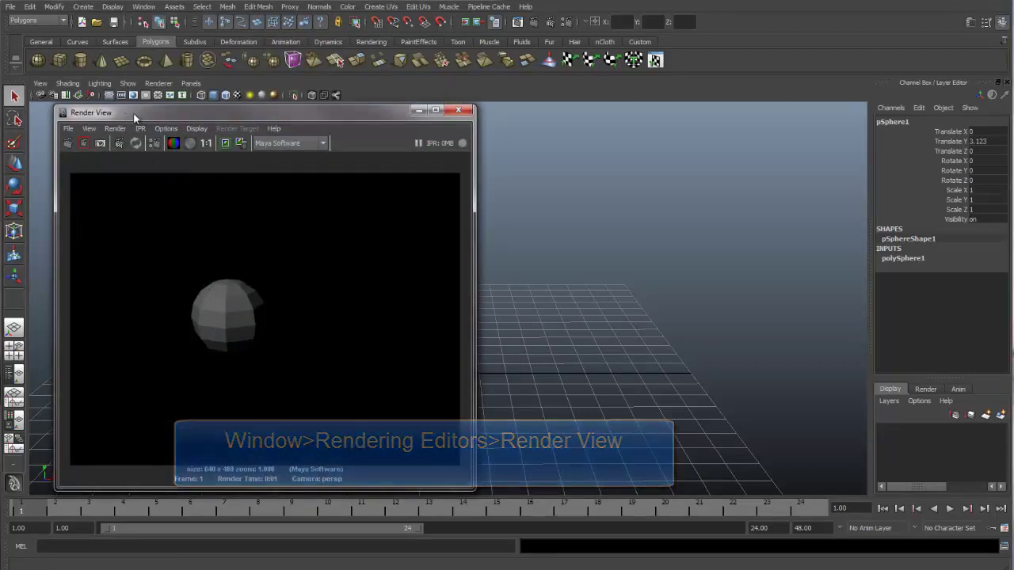
left_click_drag(126, 112, 347, 110)
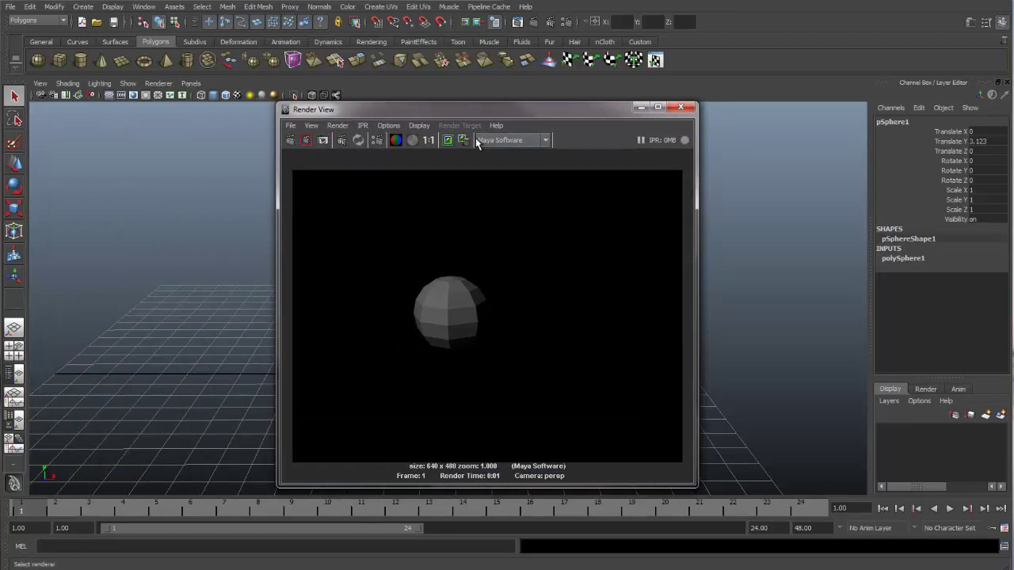
- Dolly the perspective camera closer to the sphere and redo the previous render
left_click(290, 140)
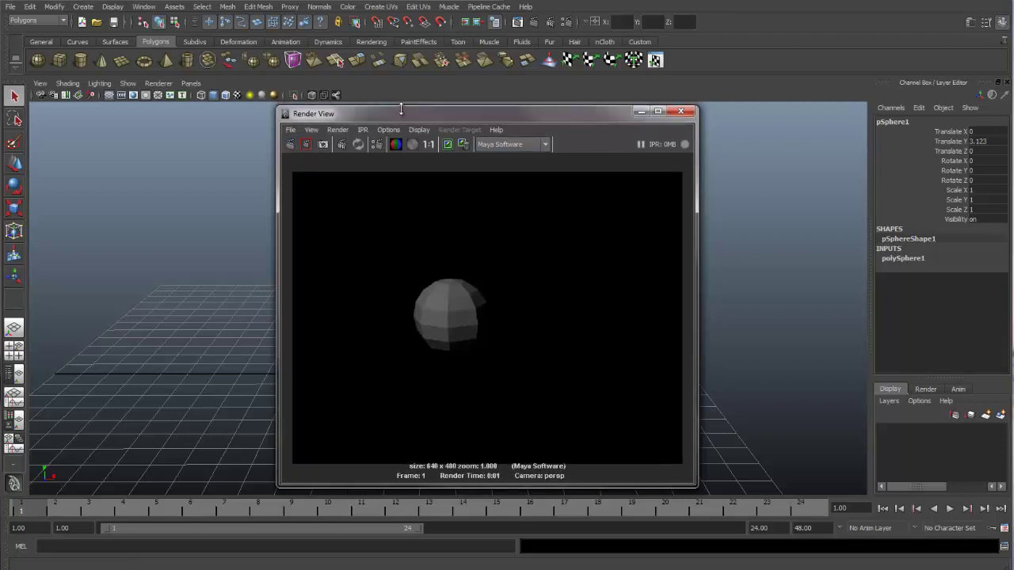
left_click_drag(488, 106, 647, 99)
right_click_drag(305, 230, 516, 182, "alt")
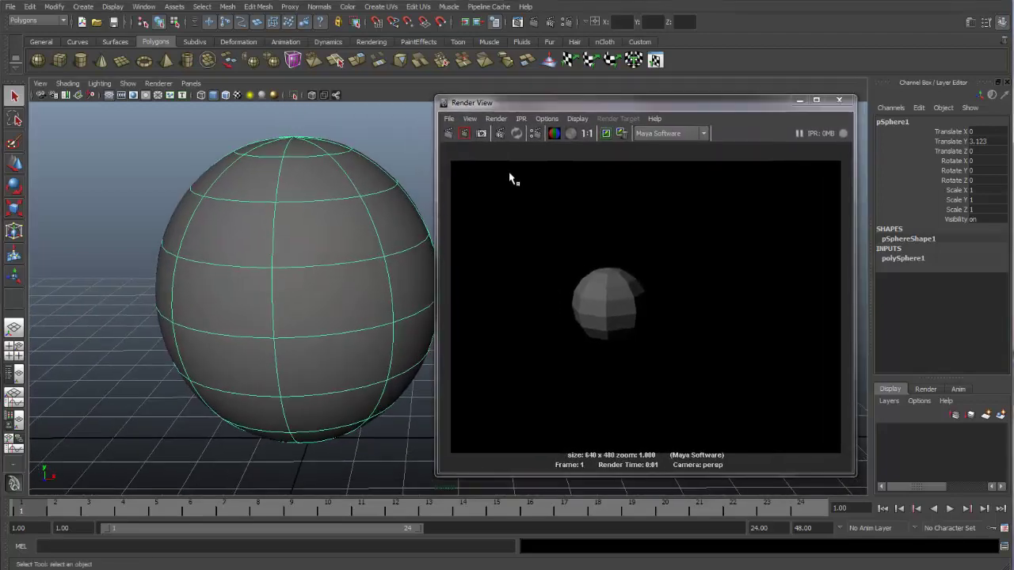
left_click(449, 135)
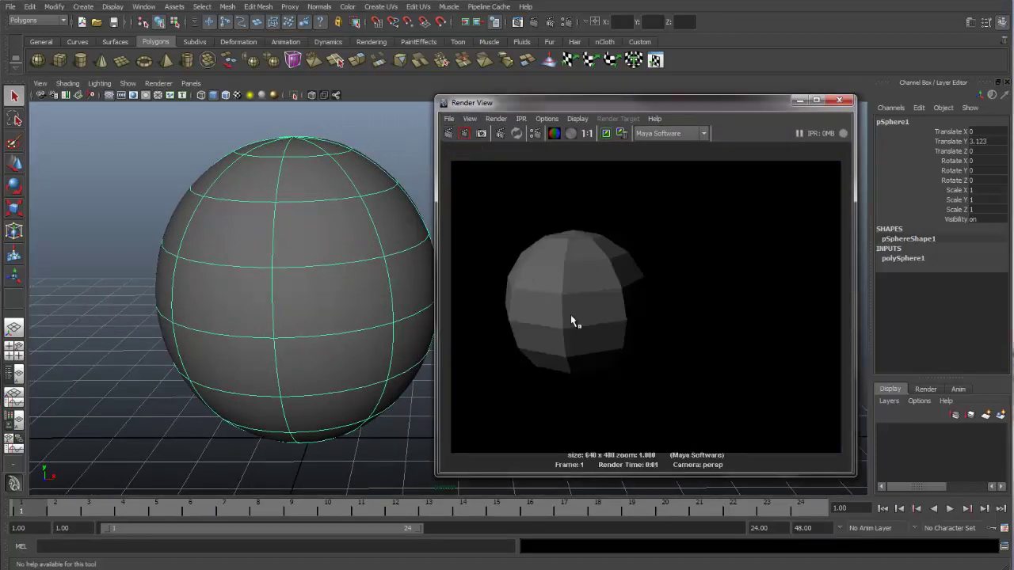
- Open Render Settings from the Render View toolbar and reposition its window
left_click(537, 134)
left_click_drag(733, 24, 586, 24)
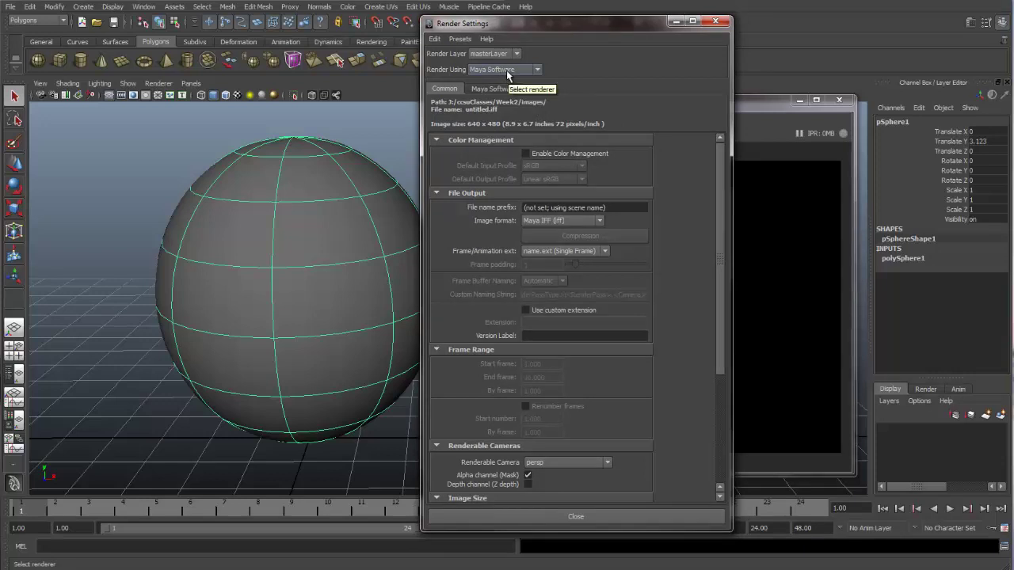
left_click_drag(566, 22, 598, 23)
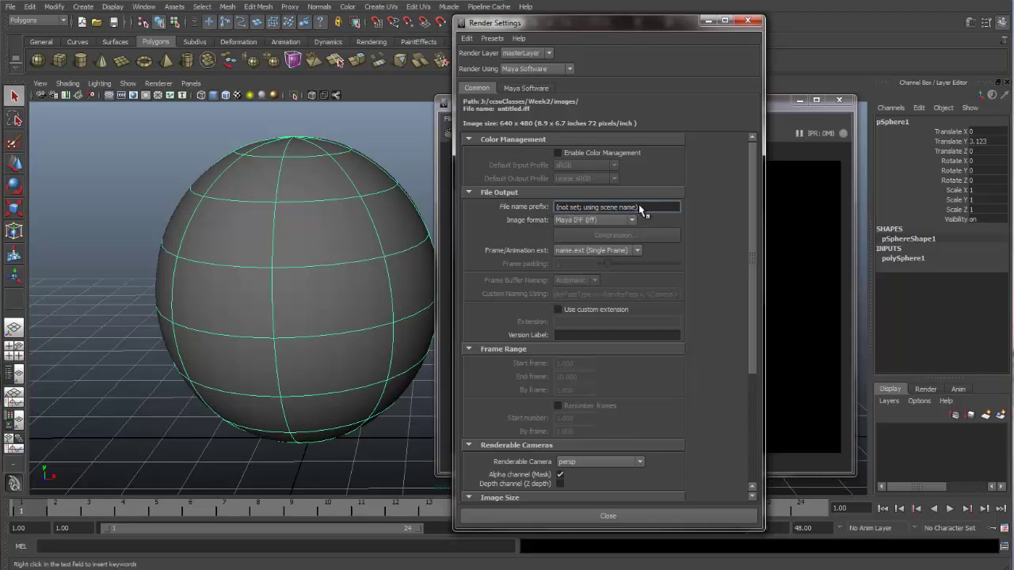
- Set the file name prefix to testRender and the image format to JPEG (jpg)
left_click_drag(645, 208, 536, 211)
type("testRender")
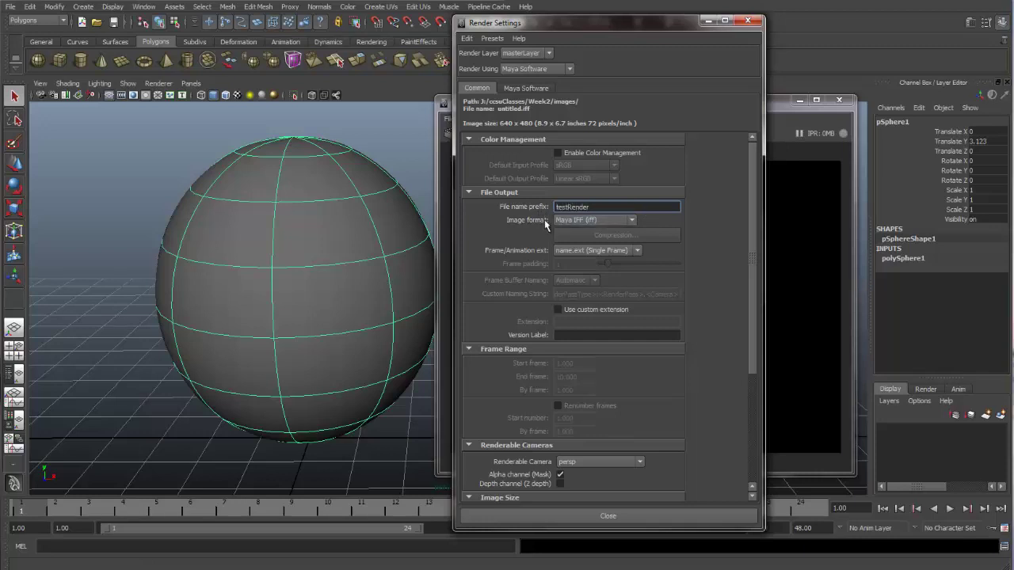
left_click(617, 220)
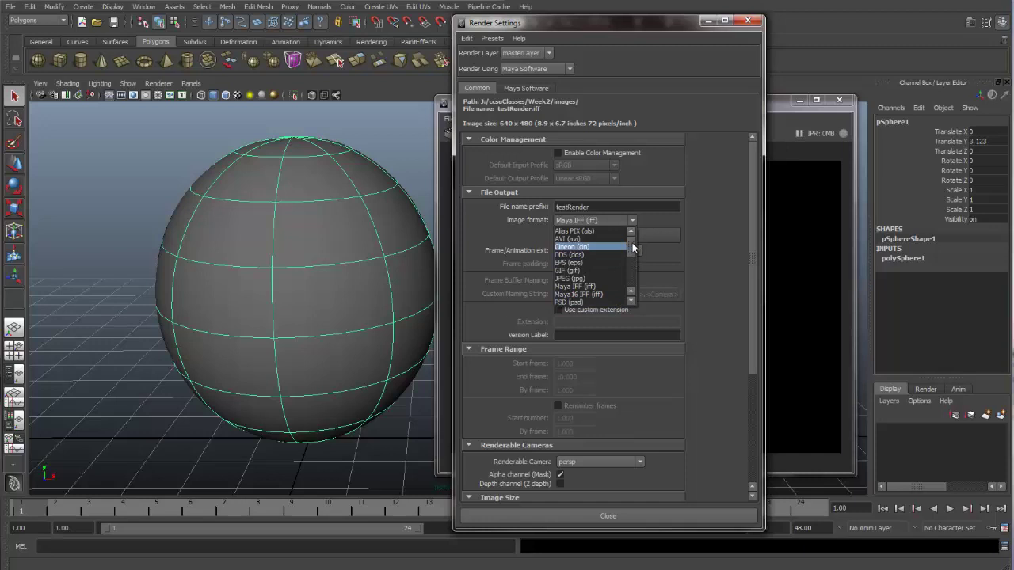
left_click_drag(632, 249, 634, 276)
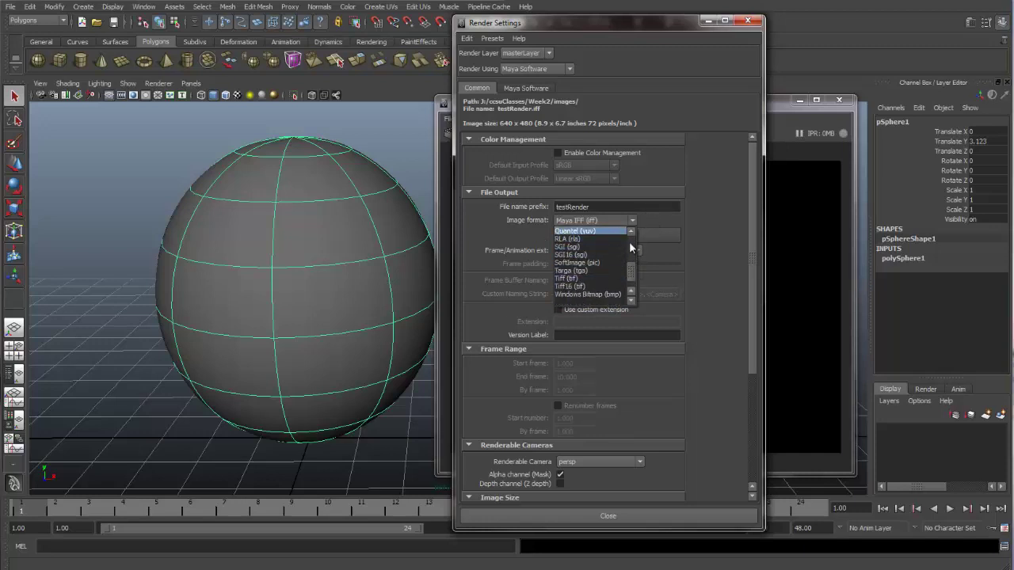
left_click_drag(633, 274, 631, 252)
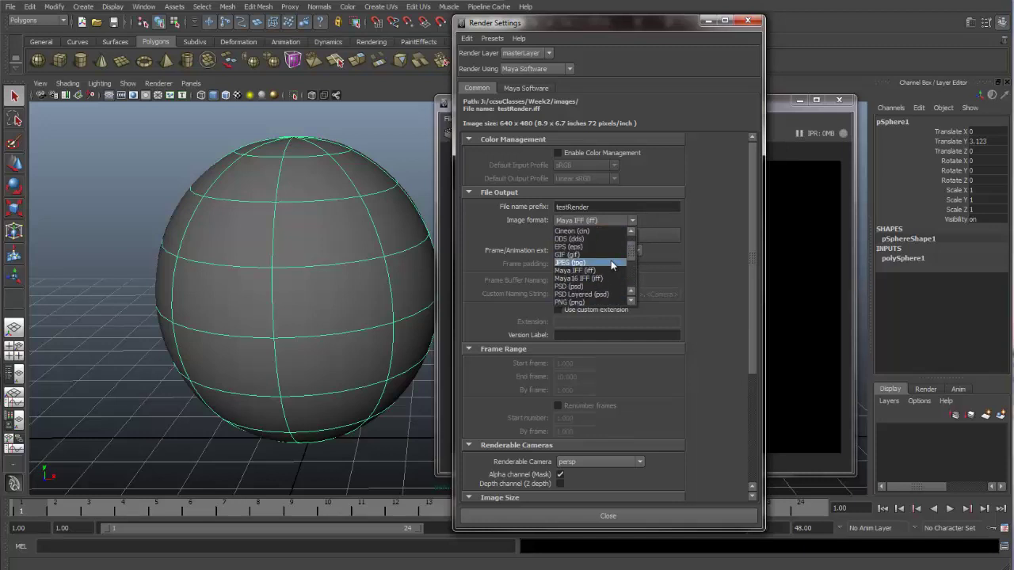
left_click(579, 254)
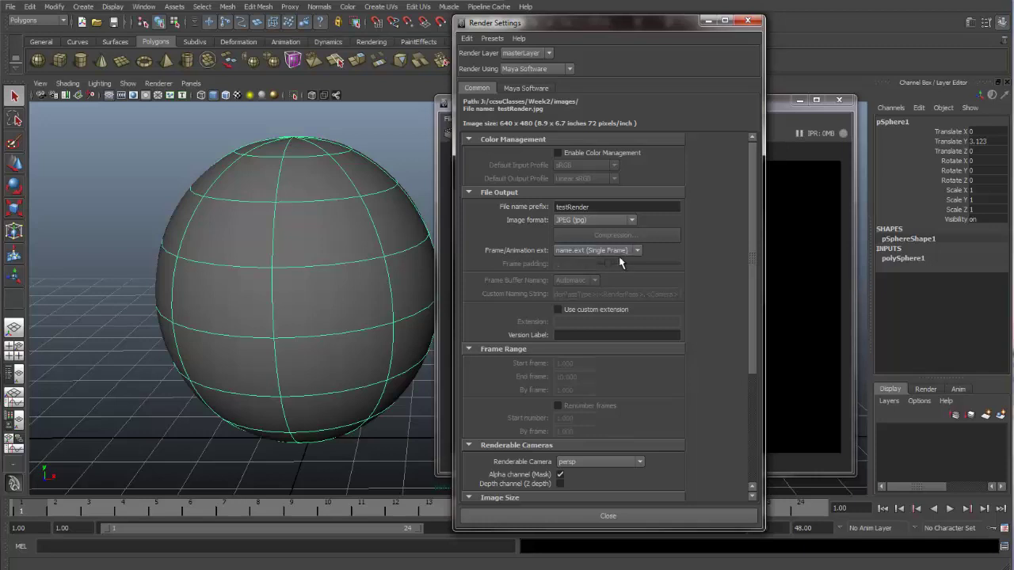
- Leave frame naming unchanged and scroll down to the Renderable Camera list showing persp
left_click(637, 252)
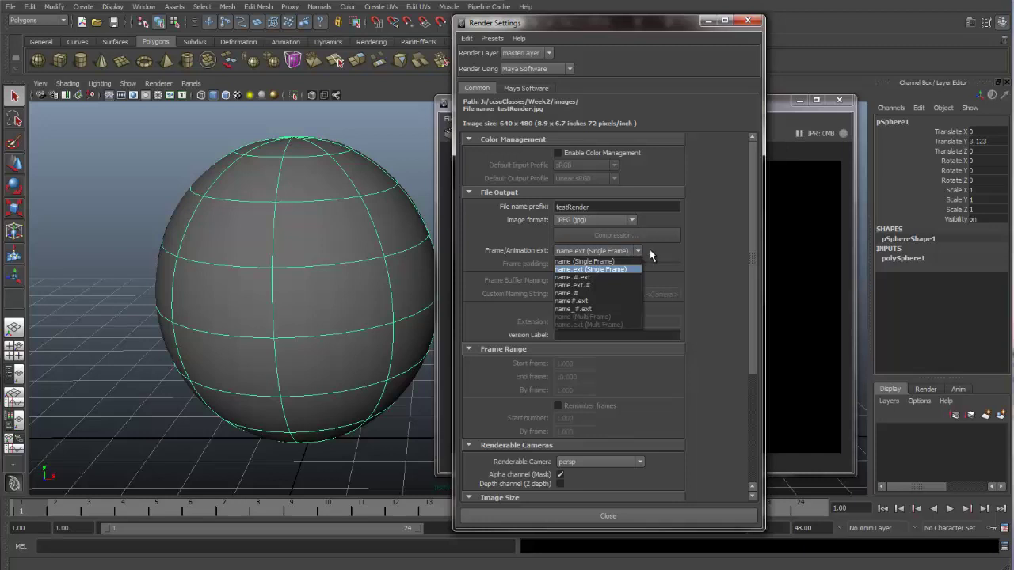
left_click(649, 253)
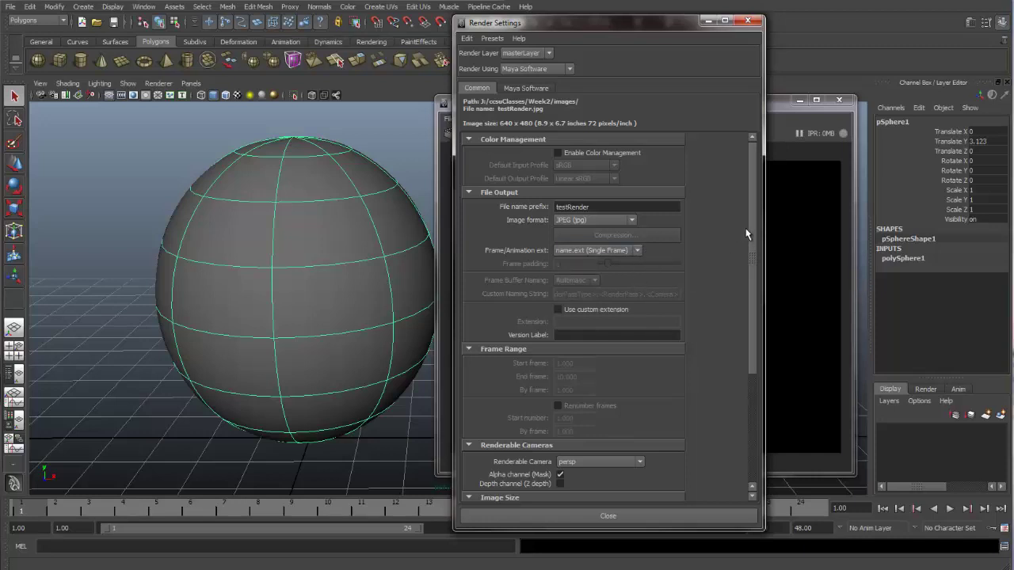
left_click_drag(754, 237, 754, 282)
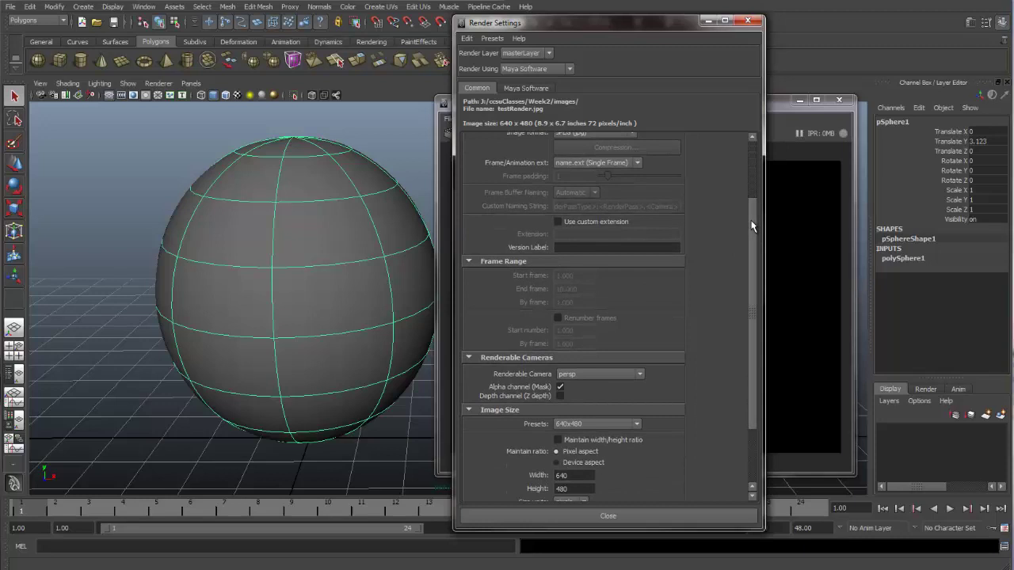
left_click_drag(753, 226, 760, 267)
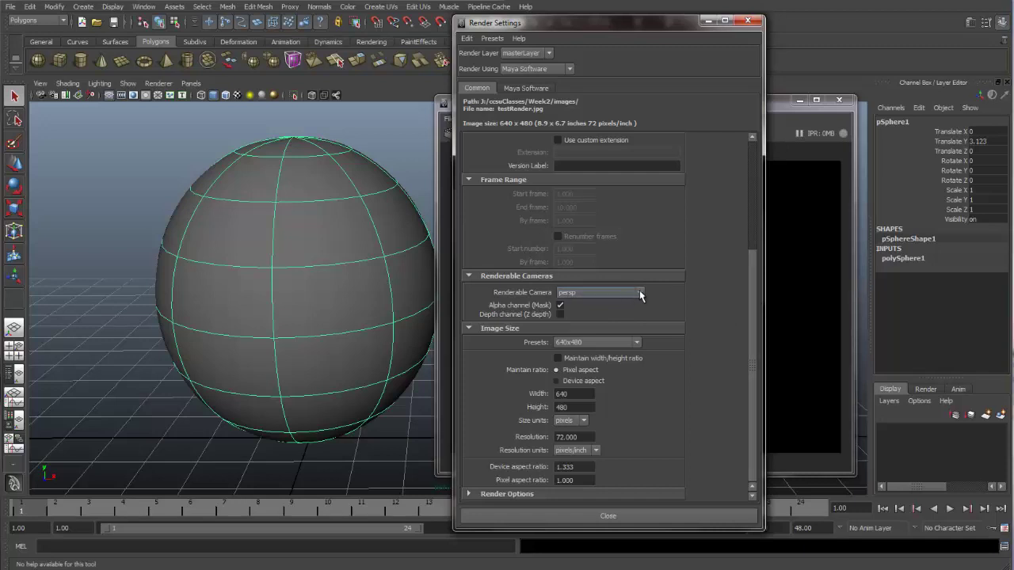
left_click(639, 293)
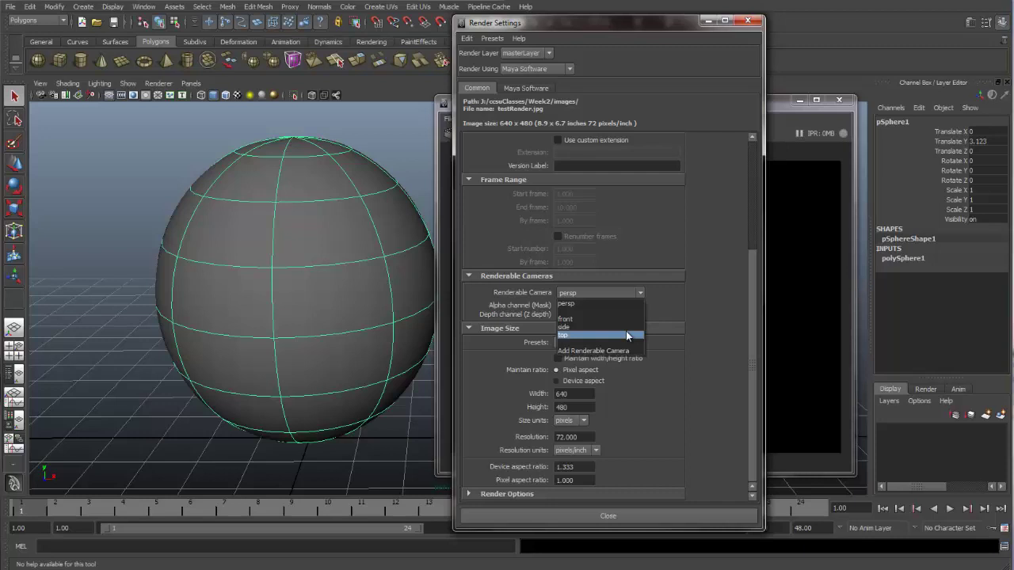
- Keep persp, apply the Letter image size preset, and show size in inches (8.5 x 11, 300)
left_click(671, 303)
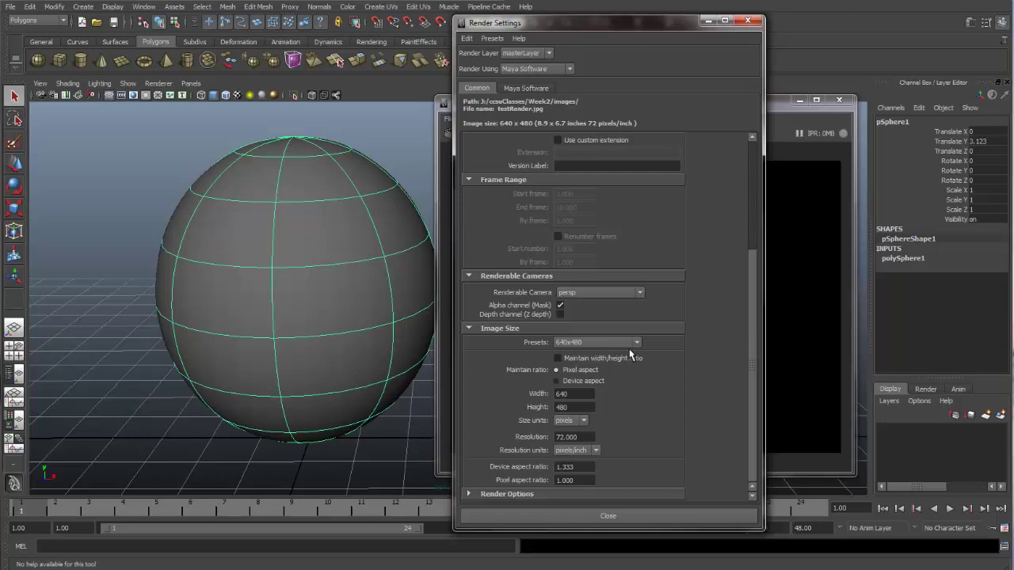
left_click(637, 345)
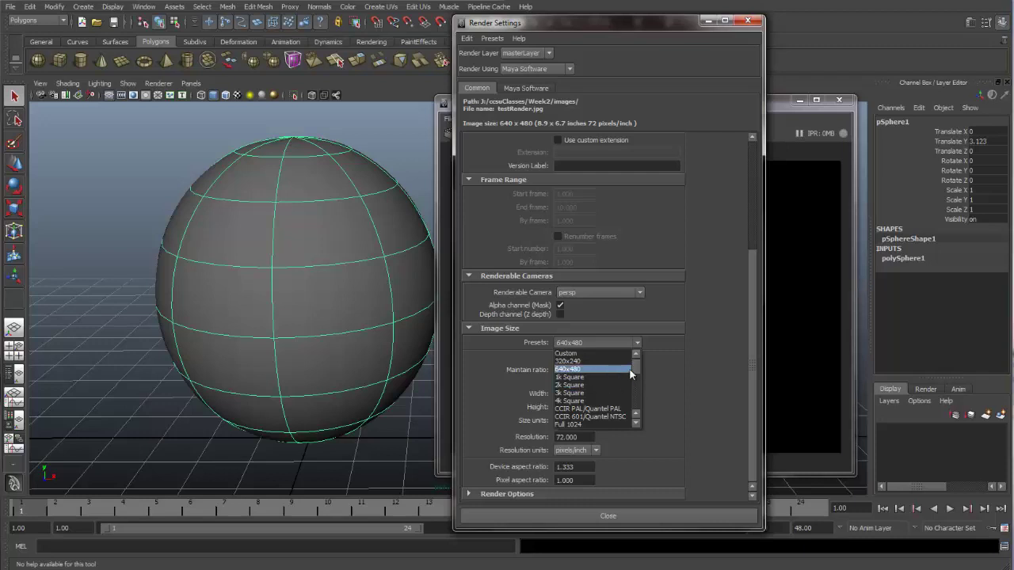
scroll(641, 376, "down", 3)
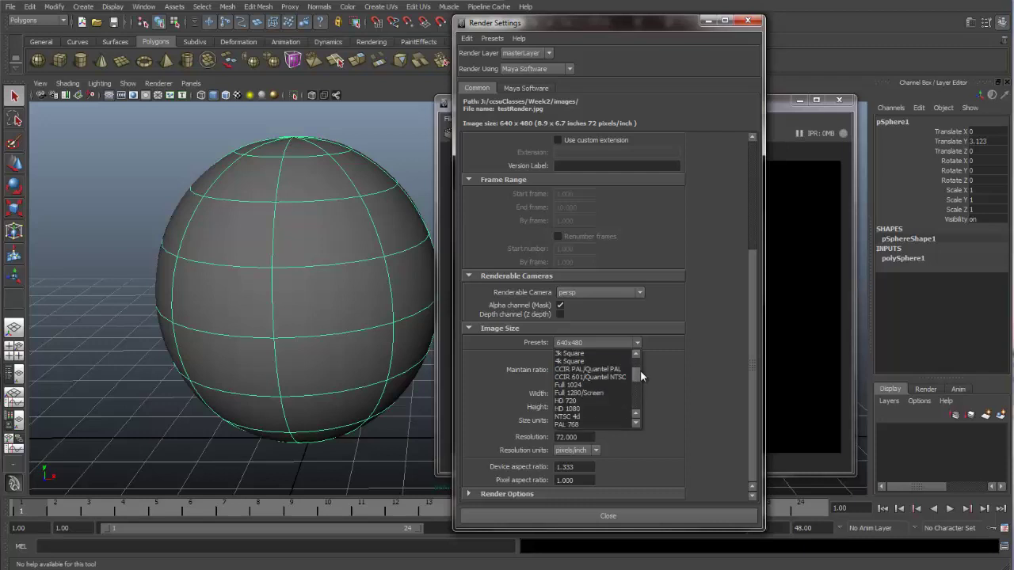
scroll(641, 375, "down", 4)
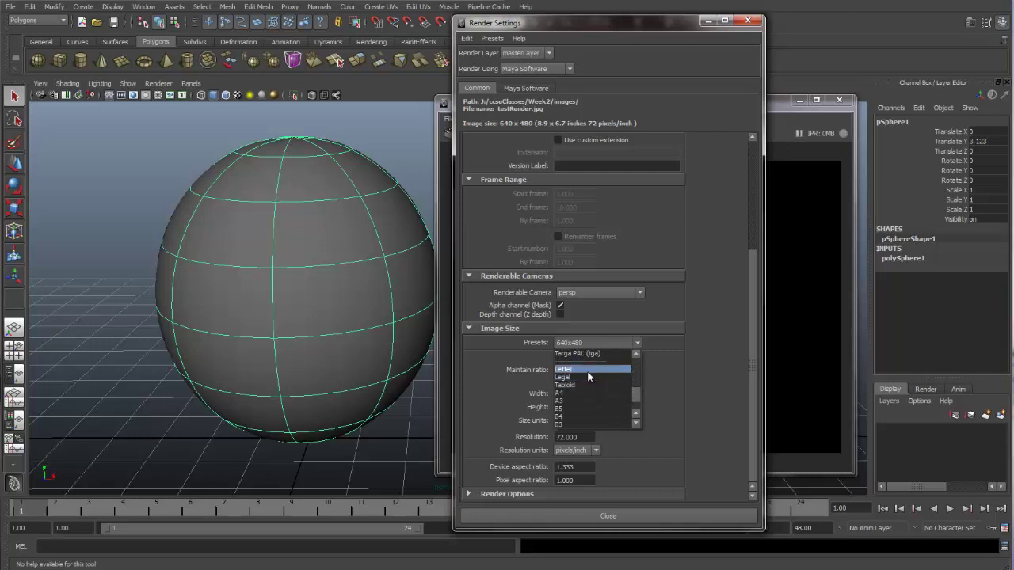
left_click(581, 369)
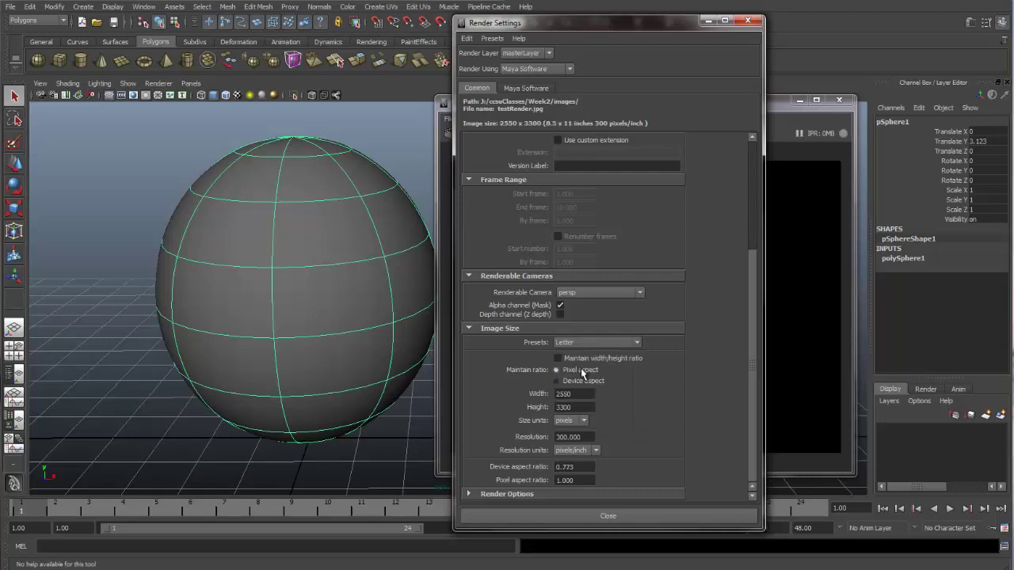
left_click(587, 420)
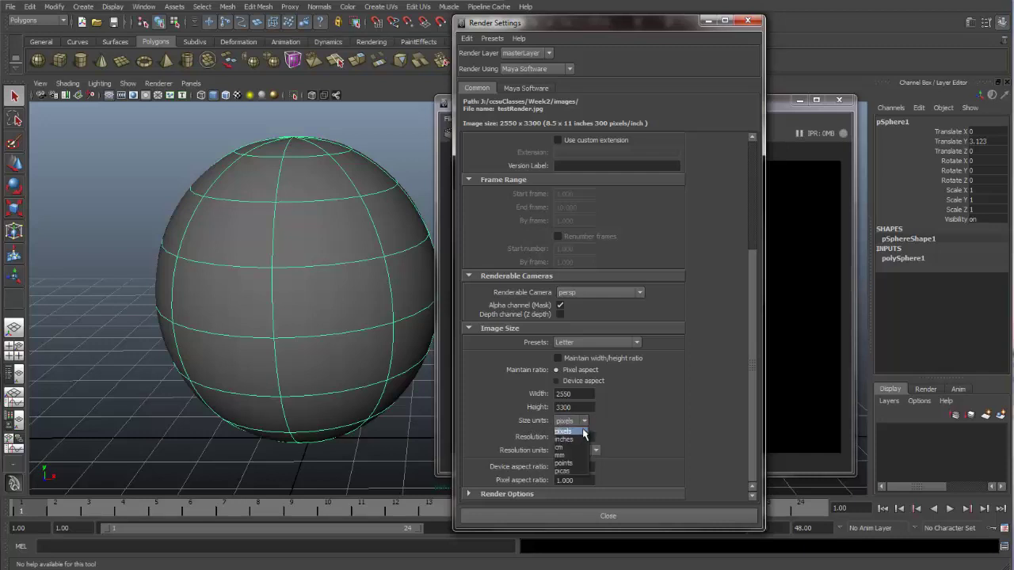
left_click(582, 439)
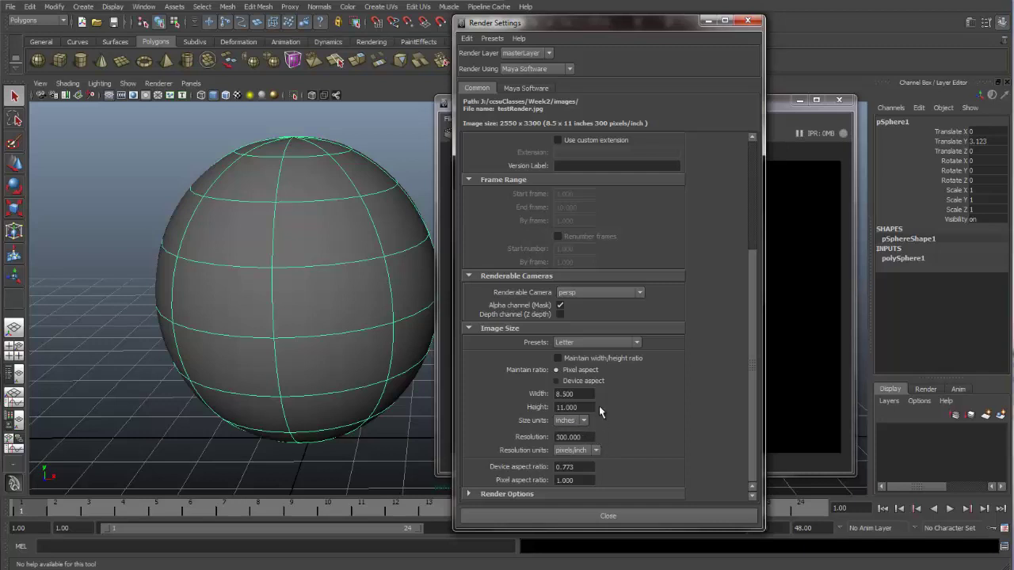
- Switch the image size units back to pixels, leaving the size preset unchanged
left_click(583, 421)
left_click(623, 420)
left_click(638, 346)
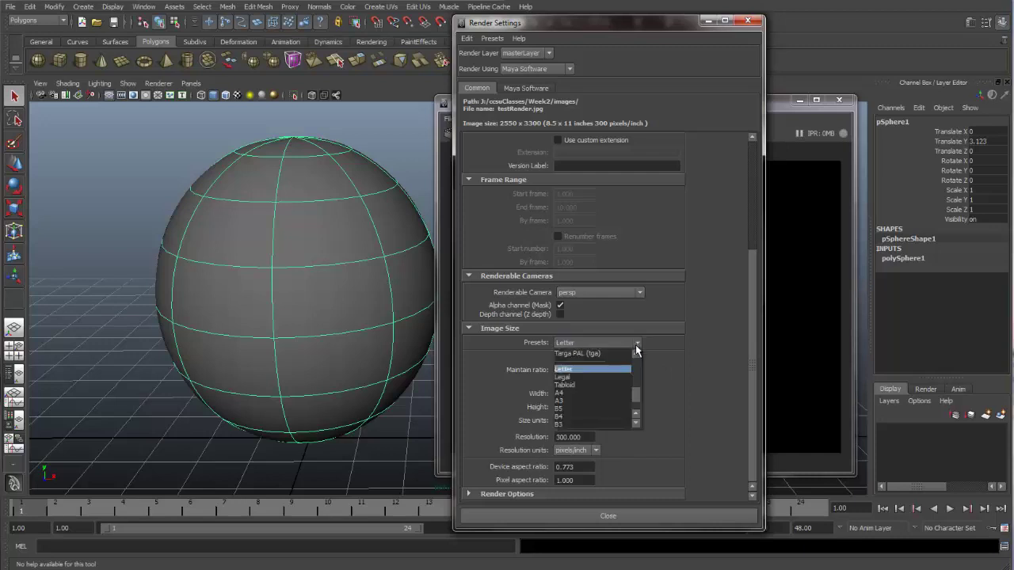
left_click_drag(639, 392, 637, 357)
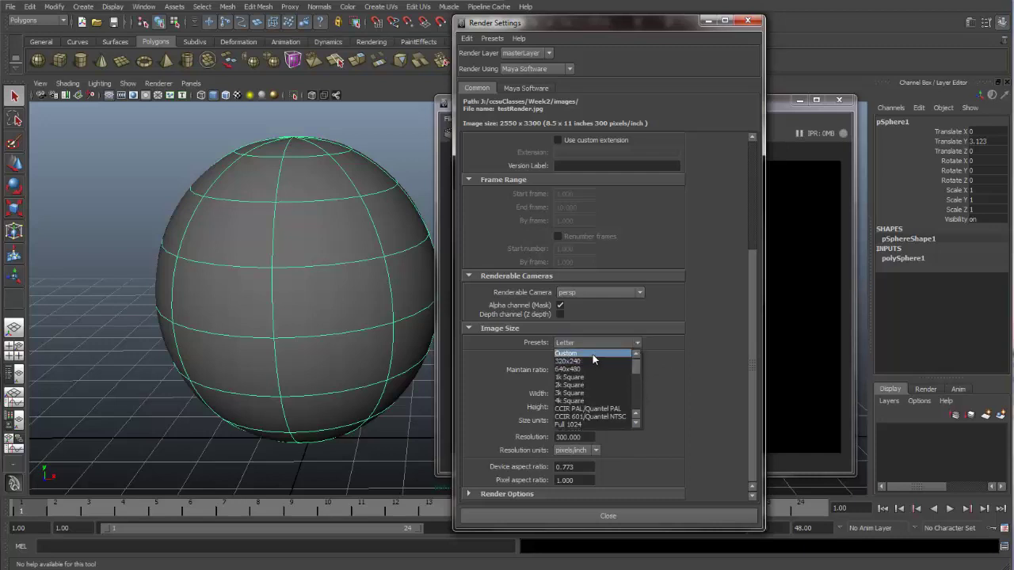
key("Escape")
left_click(588, 426)
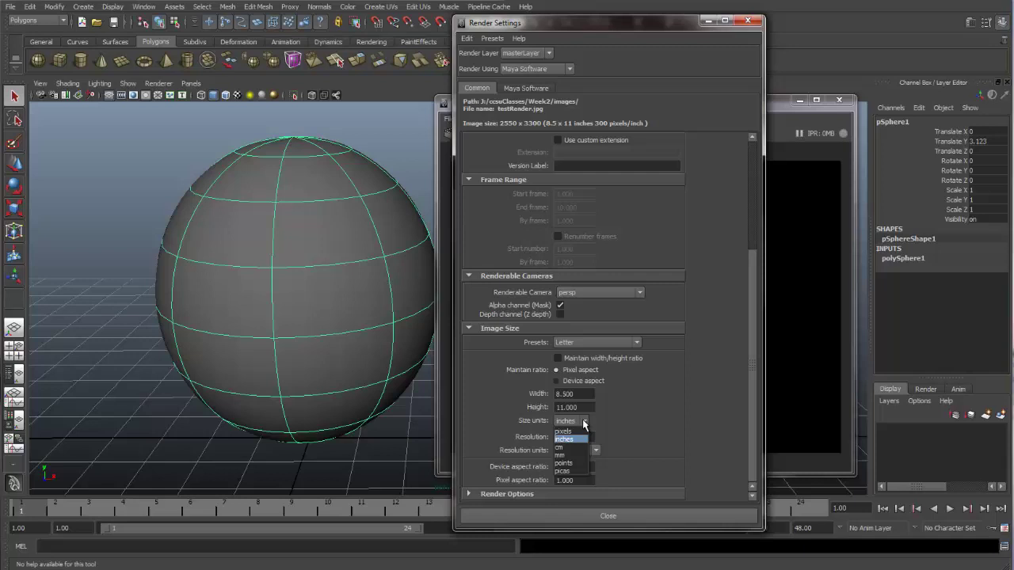
left_click(581, 434)
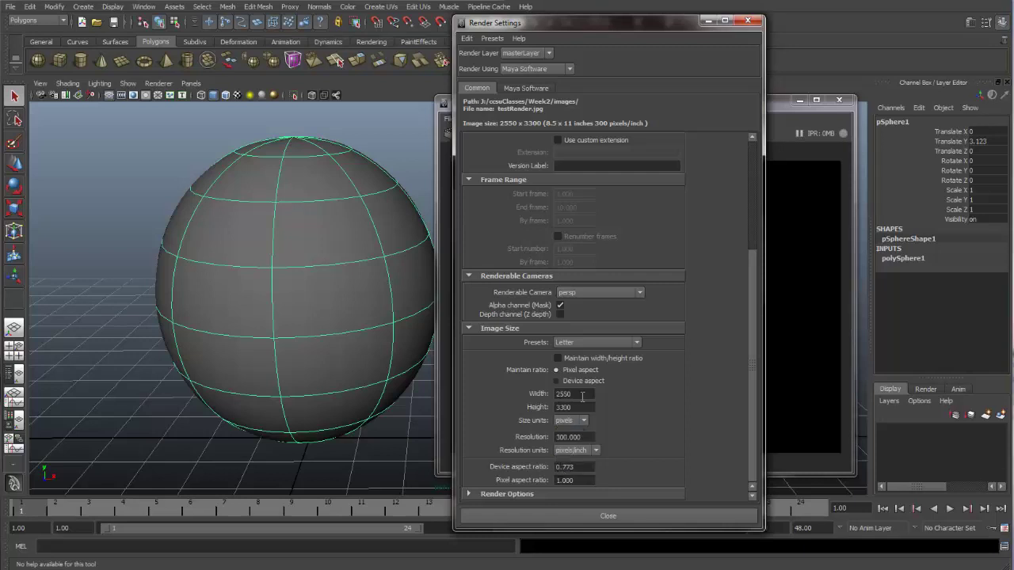
- Set a custom image size of 864 x 486 pixels with resolution 72 pixels/inch
left_click_drag(583, 393, 524, 404)
type("864")
key("Tab")
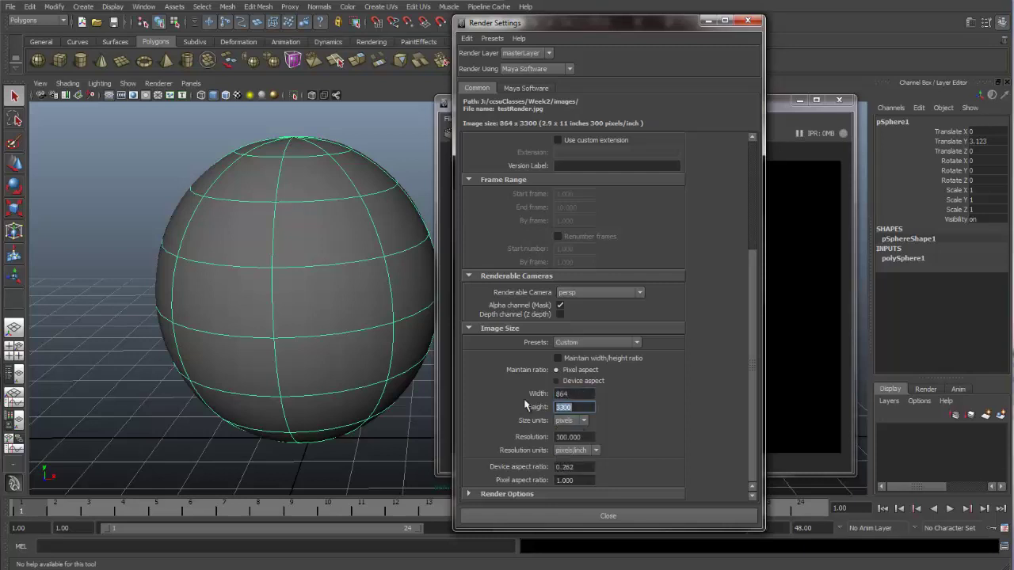
type("486")
left_click_drag(594, 438, 547, 442)
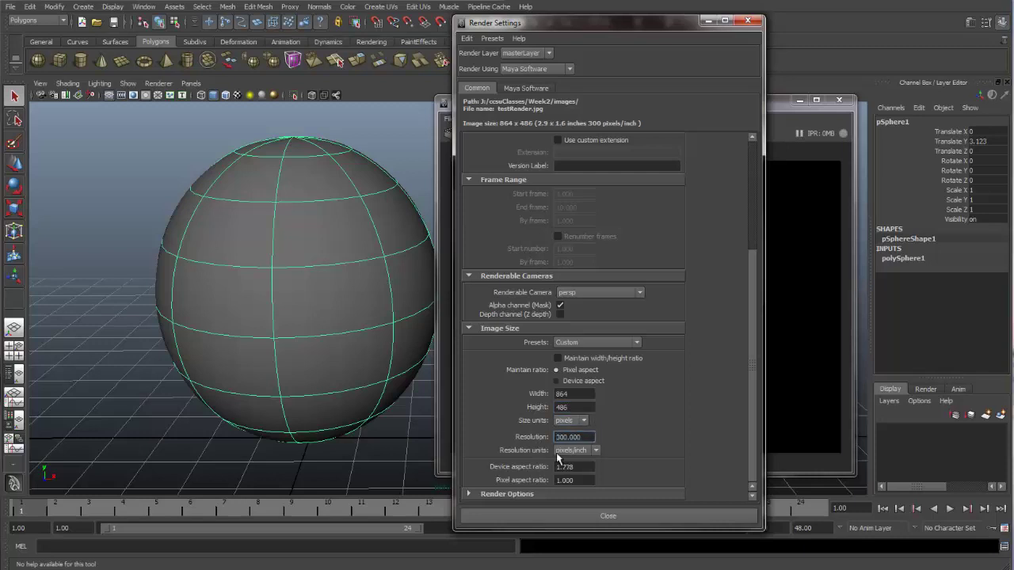
type("72")
left_click_drag(753, 262, 747, 138)
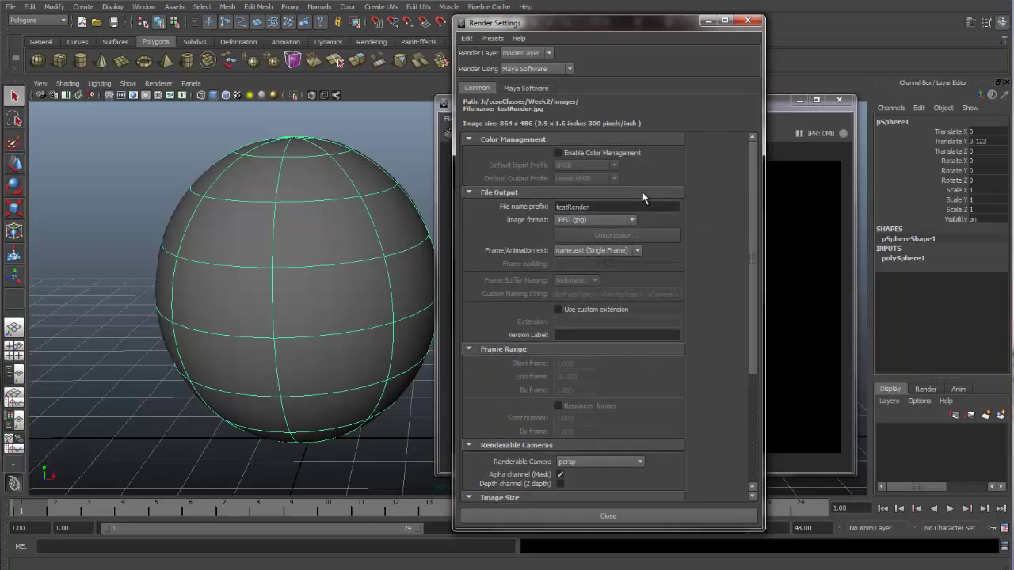
- Close Render Settings, redo the render at 864 x 486, and enlarge the Render View window
left_click(738, 23)
left_click(449, 134)
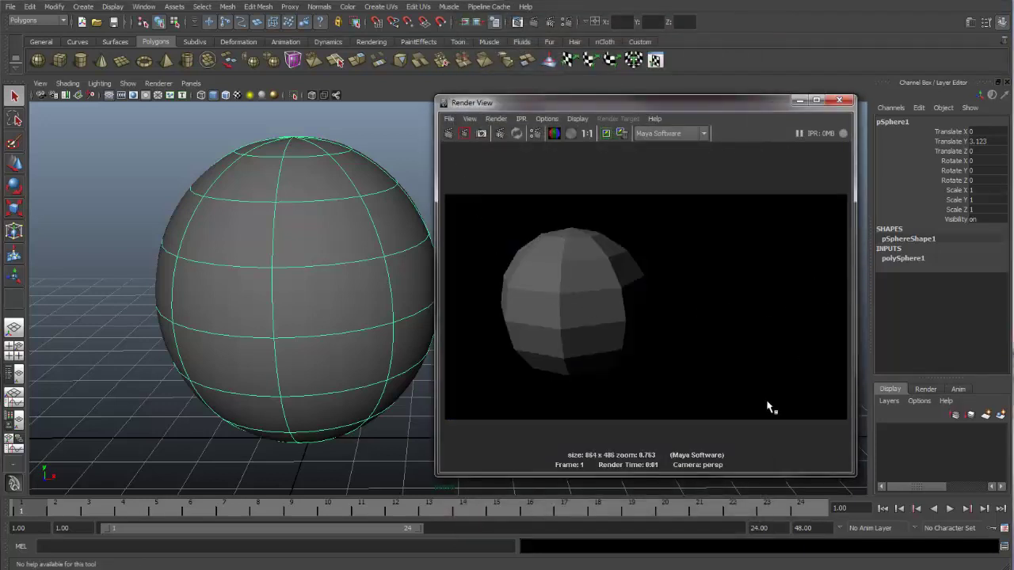
left_click_drag(674, 103, 612, 57)
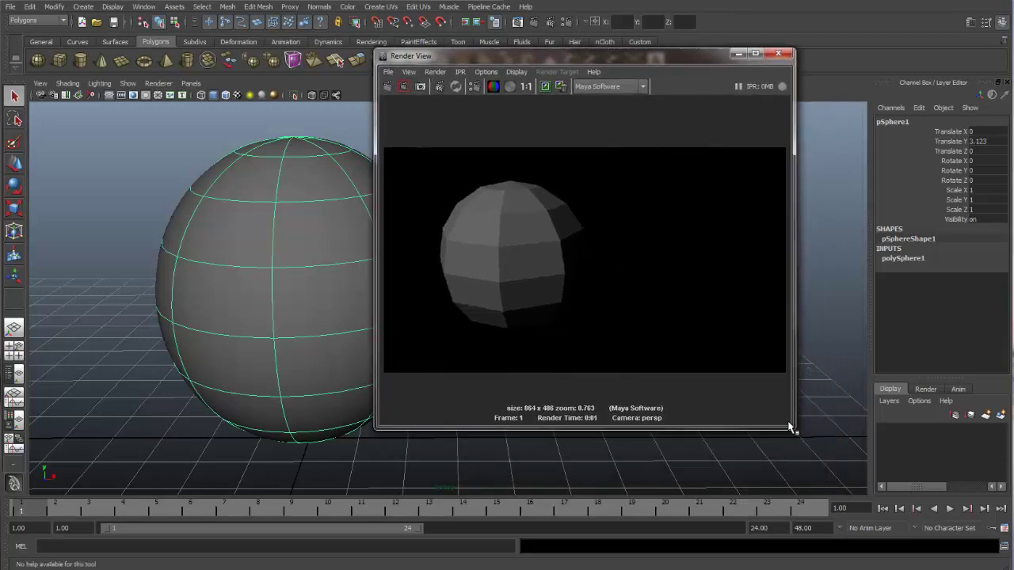
left_click_drag(792, 426, 925, 499)
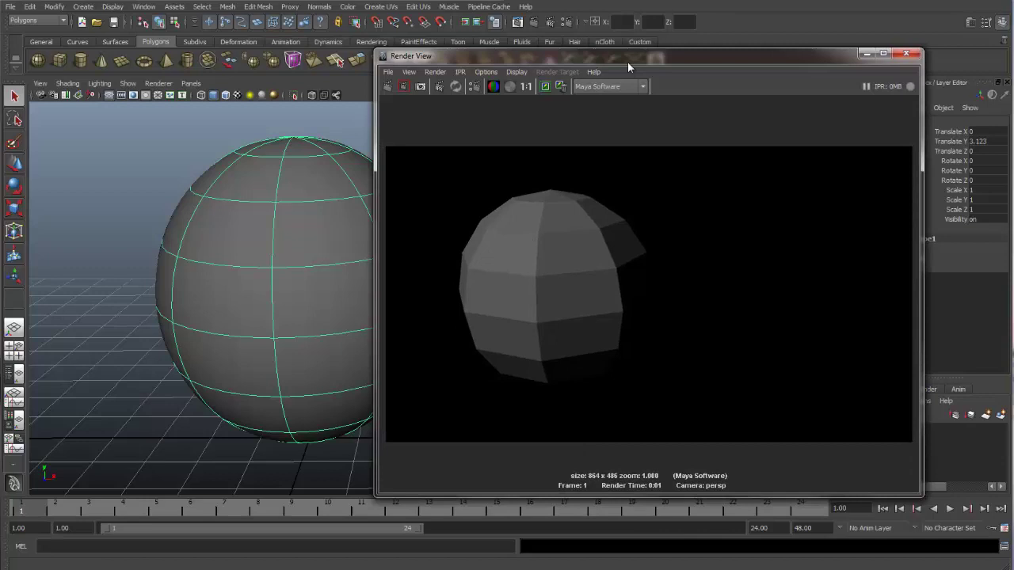
left_click_drag(628, 61, 677, 52)
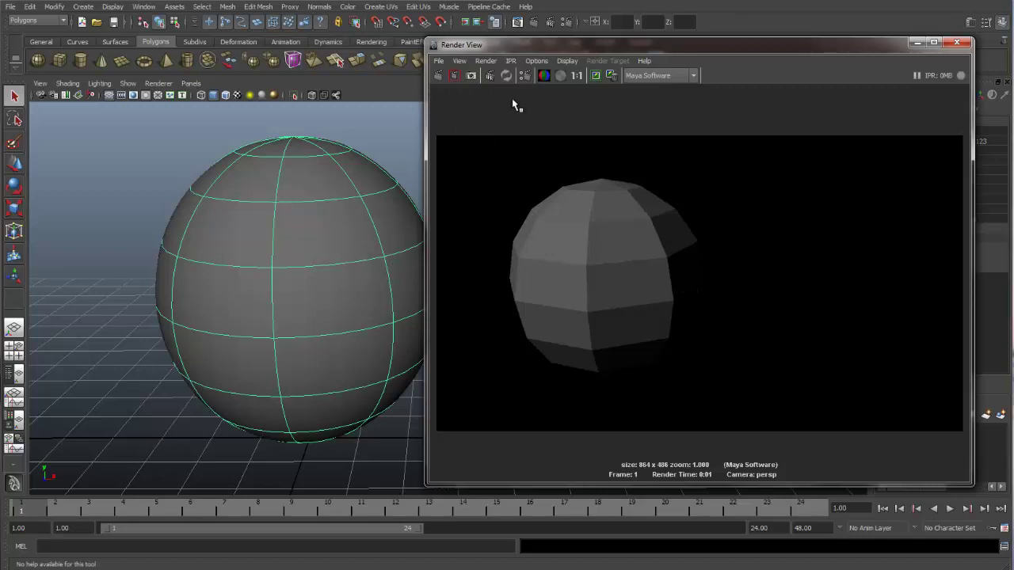
left_click_drag(500, 52, 511, 53)
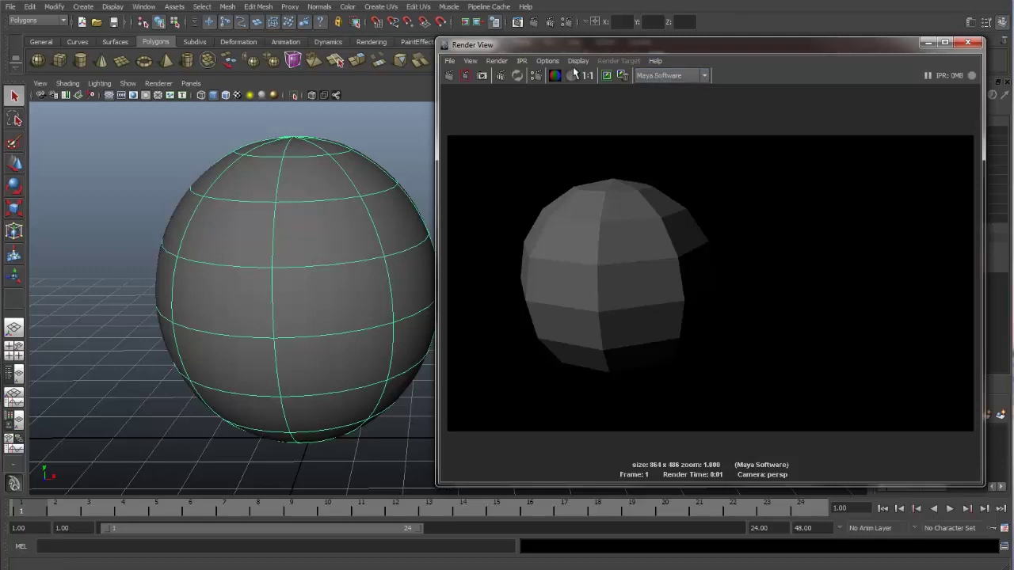
left_click(705, 76)
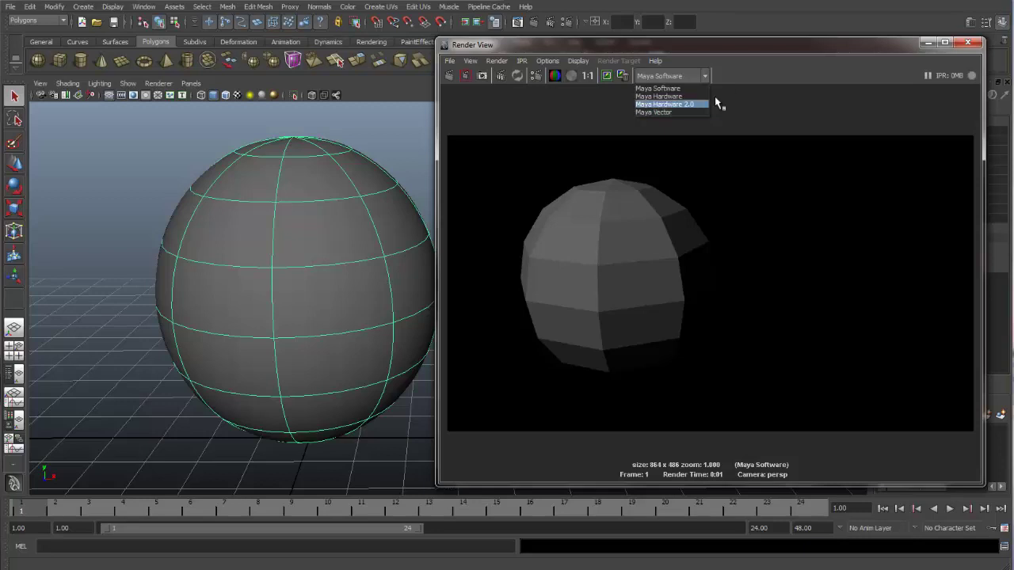
left_click(729, 78)
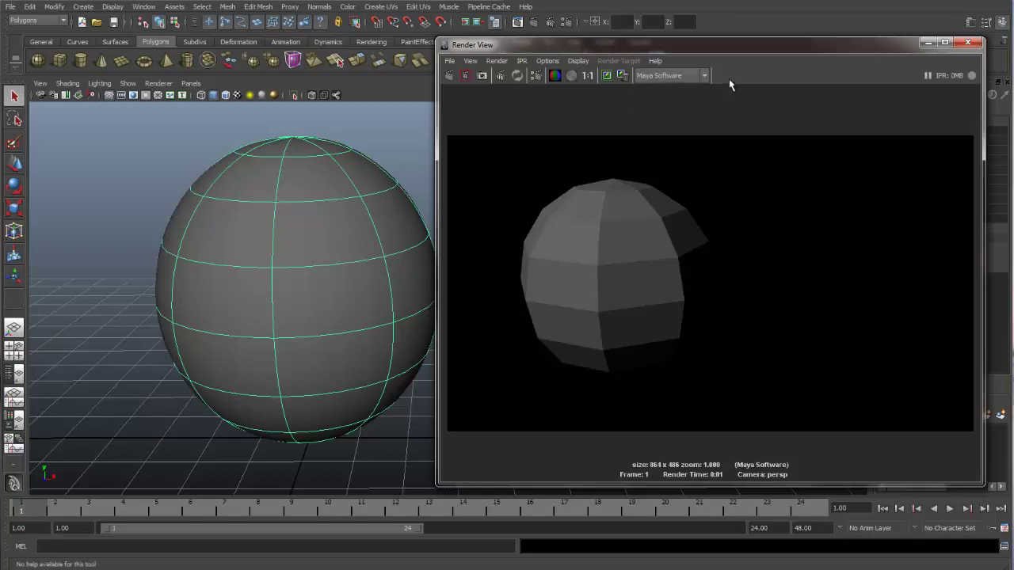
- Open the Plug-in Manager from Window > Settings/Preferences and resize it to show Mayatomr.mll
left_click(145, 7)
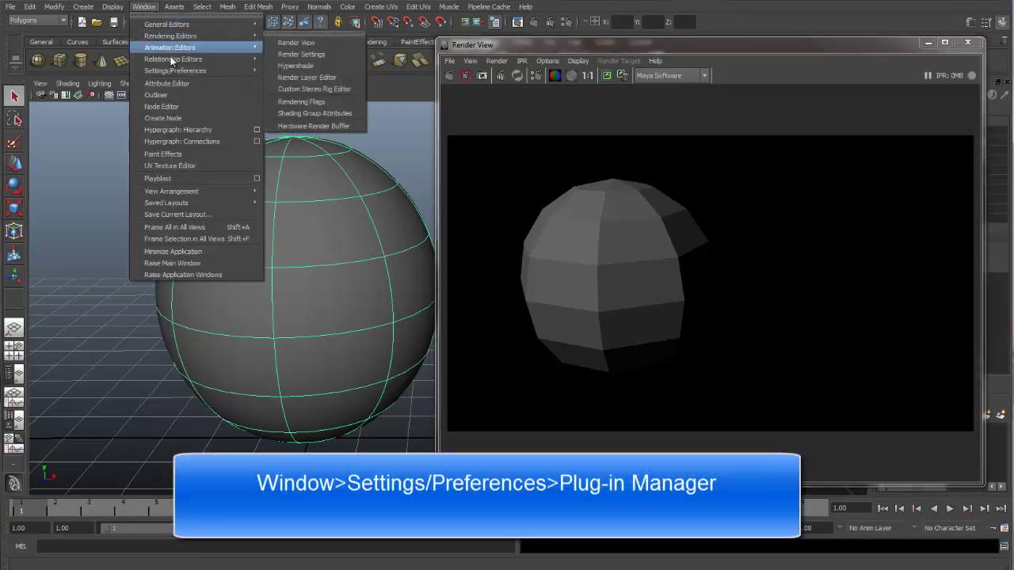
mouse_move(173, 70)
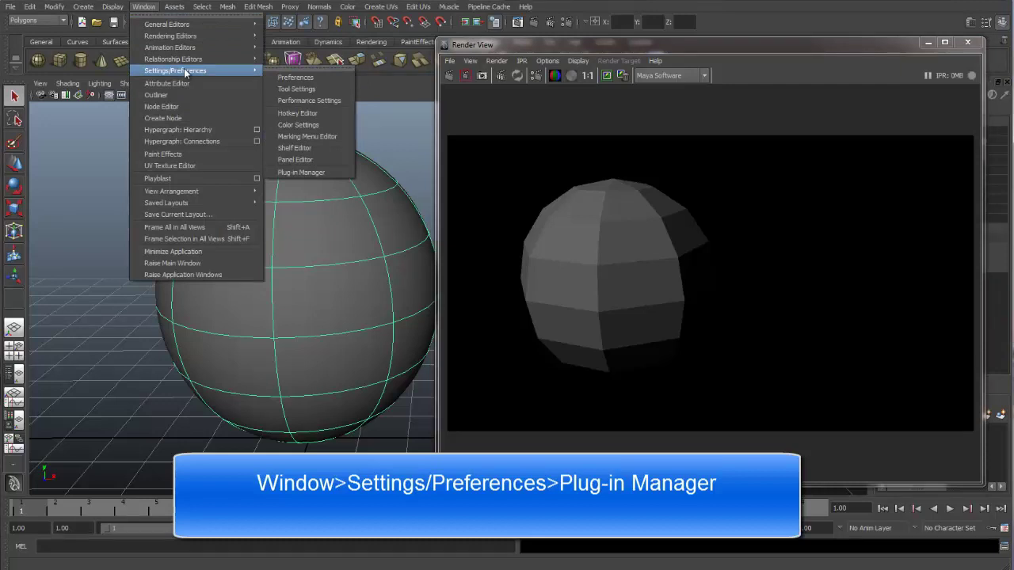
left_click(322, 172)
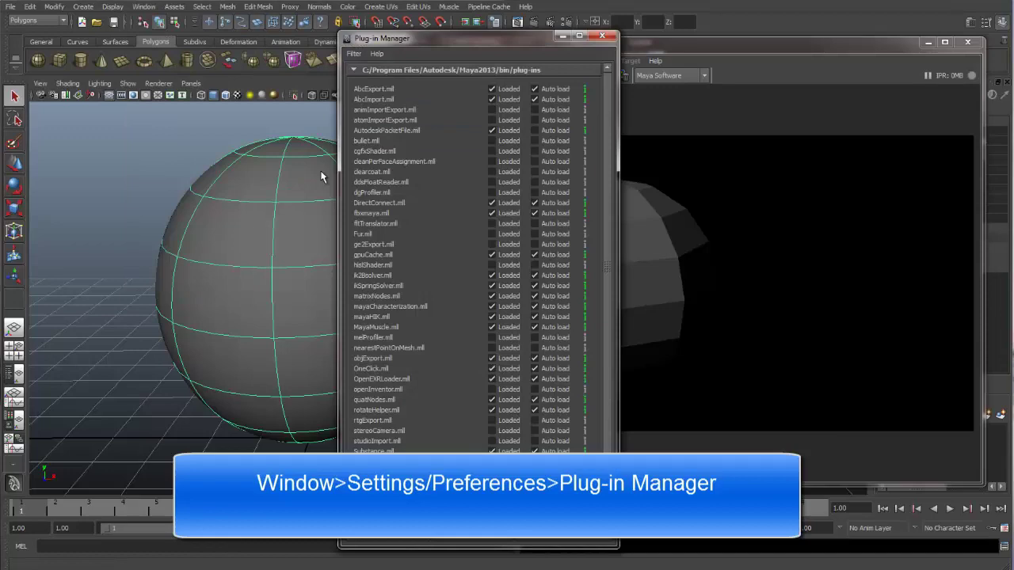
left_click_drag(440, 37, 422, 2)
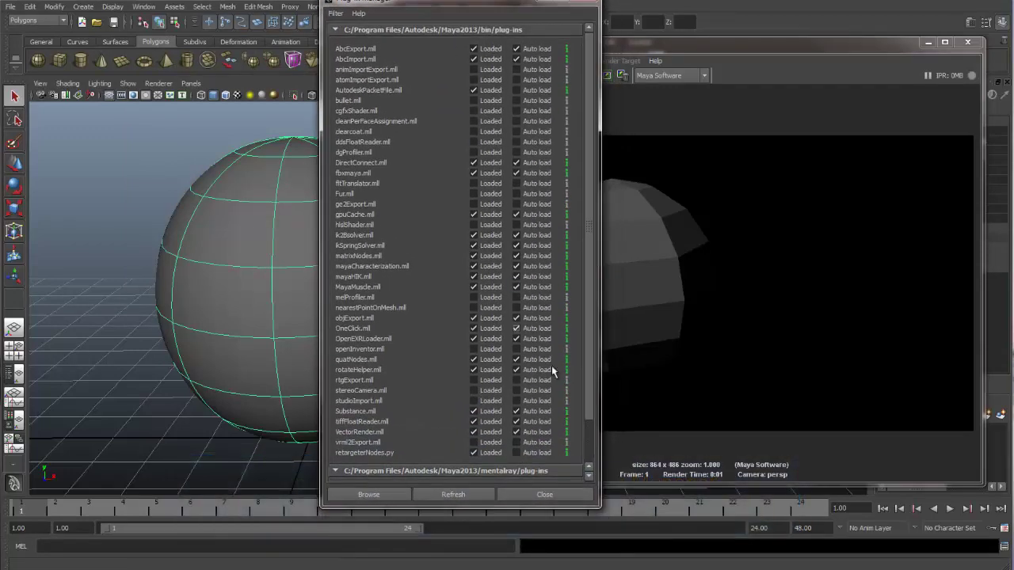
left_click_drag(600, 507, 701, 544)
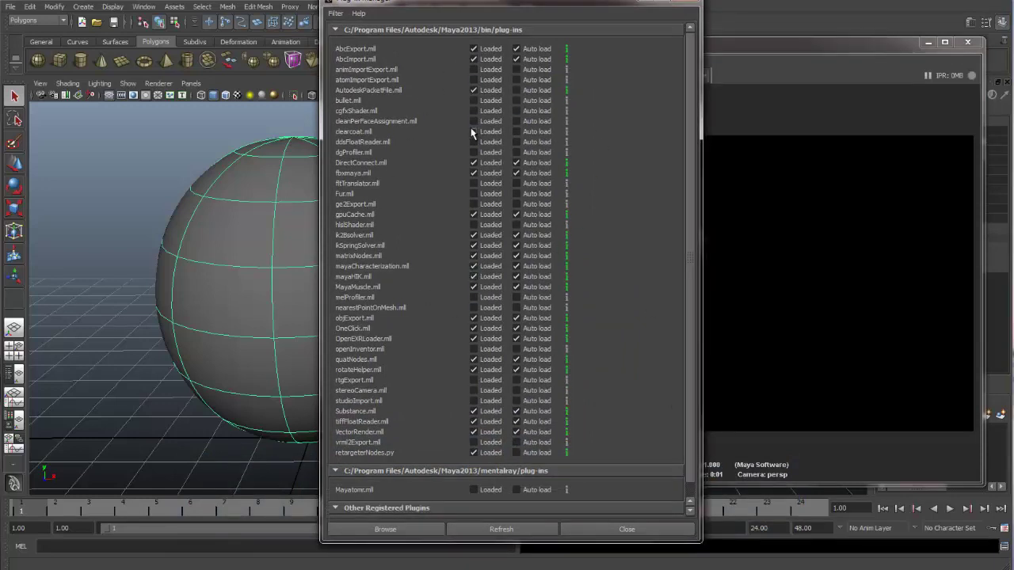
left_click_drag(497, 2, 499, 8)
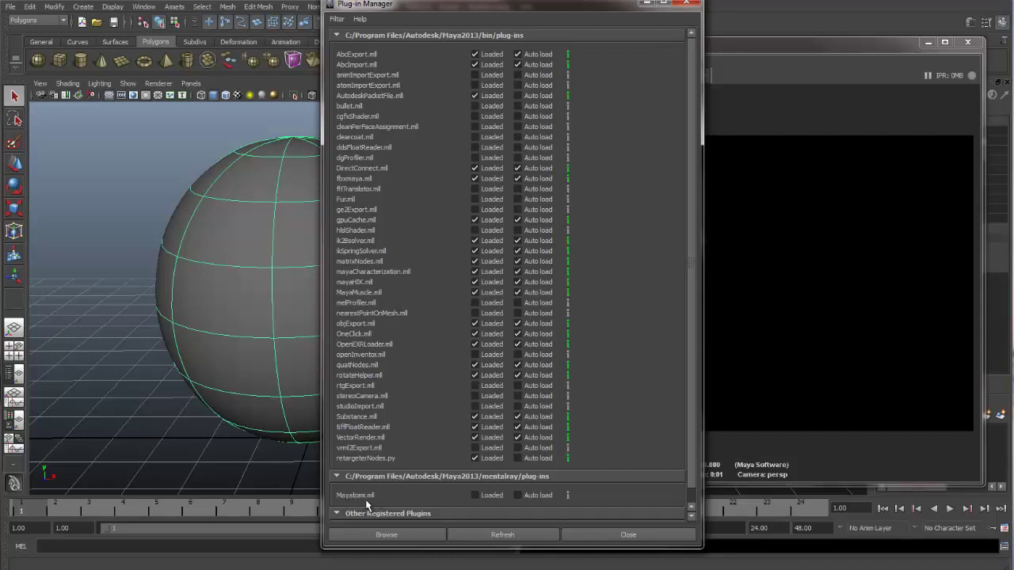
- Load the Mayatomr.mll mental ray plug-in and close the Plug-in Manager
left_click(474, 496)
left_click(145, 7)
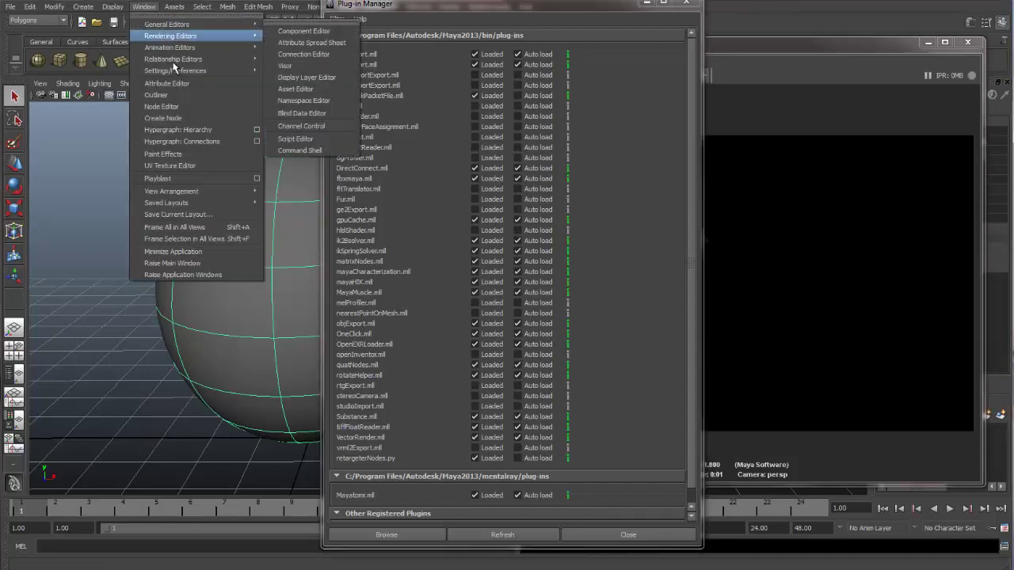
mouse_move(176, 73)
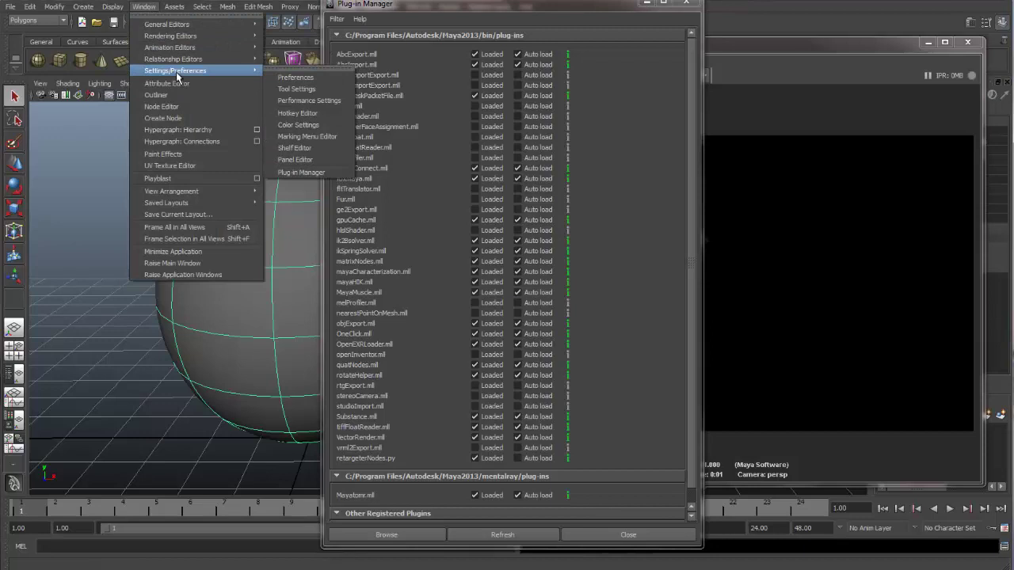
left_click(507, 6)
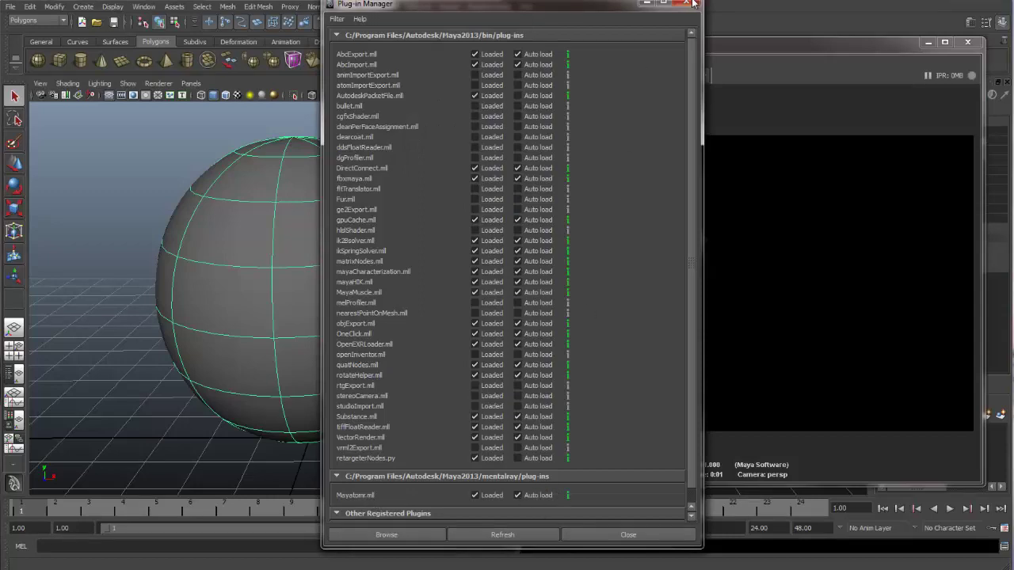
left_click(631, 529)
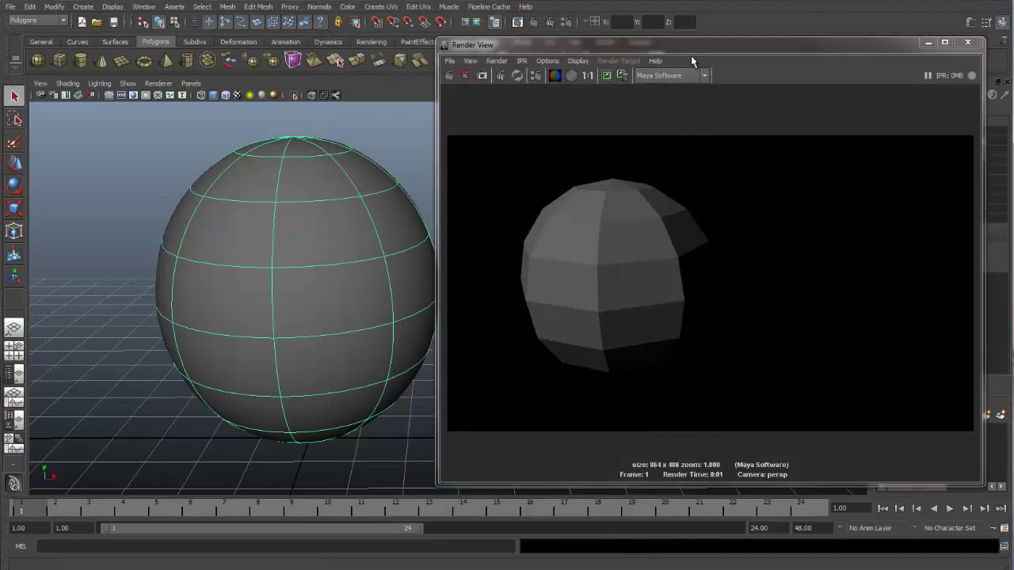
- Switch the Render View renderer from Maya Software to mental ray and re-render the sphere
left_click(702, 76)
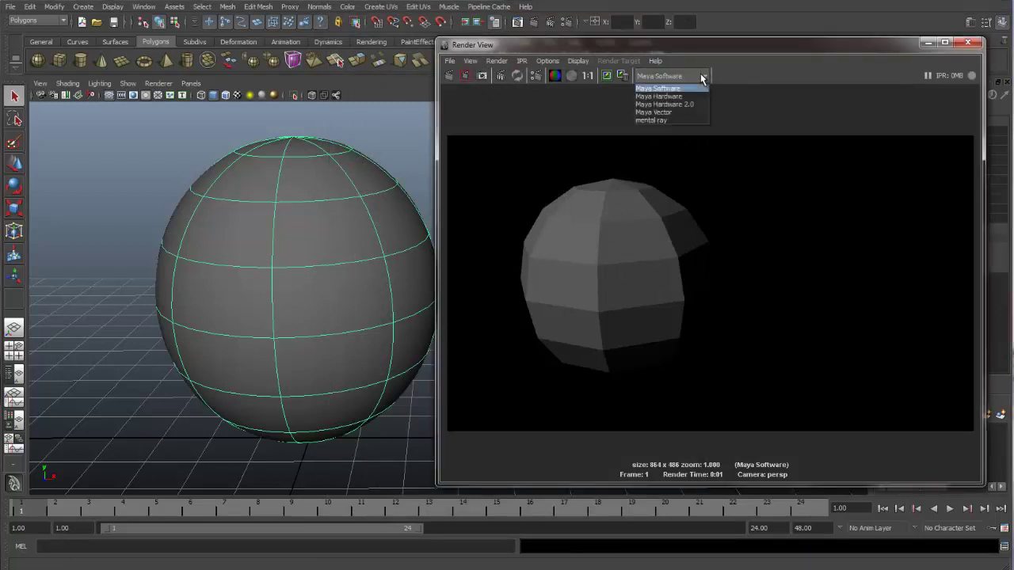
left_click(701, 77)
left_click(701, 76)
left_click(700, 120)
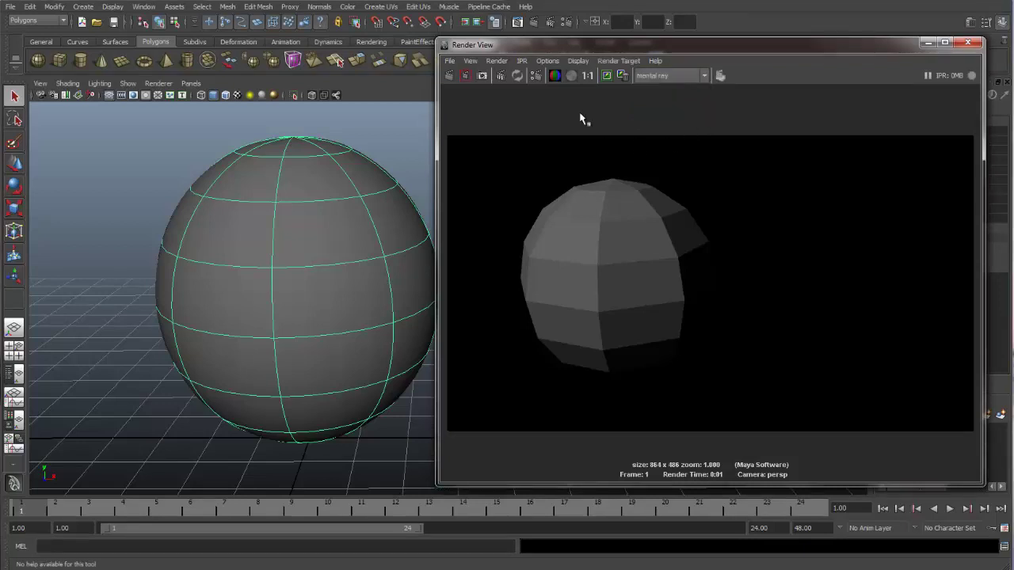
left_click(450, 76)
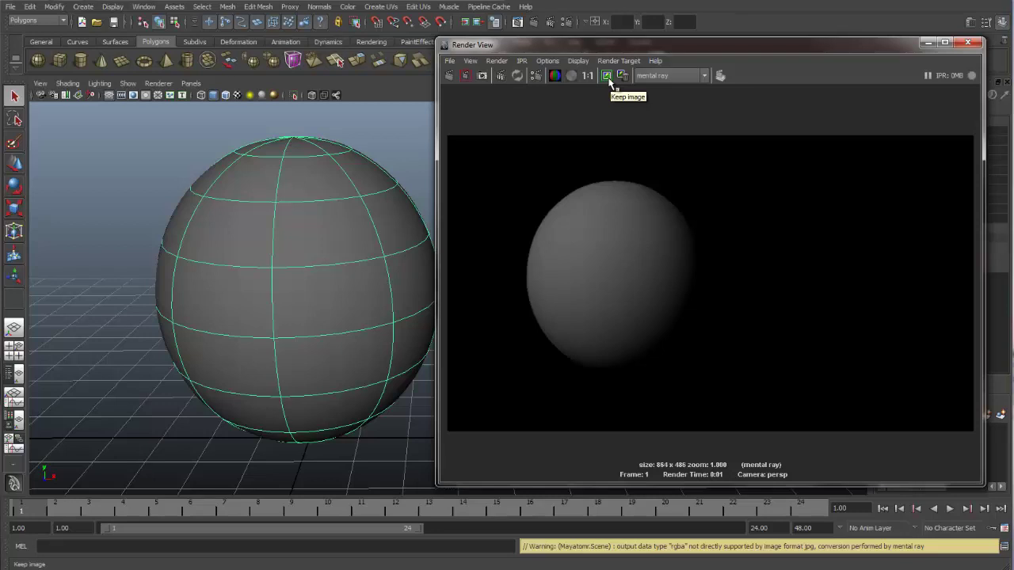
- Keep the mental ray render, then dolly and pan the persp camera so the sphere sits smaller at upper left
left_click(607, 76)
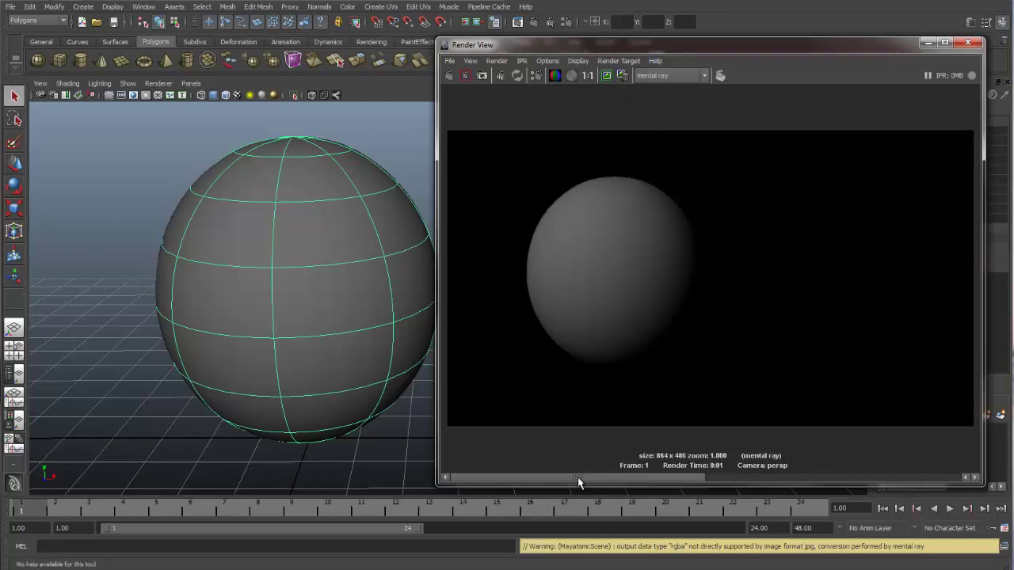
left_click_drag(578, 477, 717, 469)
left_click(625, 476)
right_click_drag(338, 267, 289, 304, "alt")
middle_click_drag(289, 303, 131, 217, "alt")
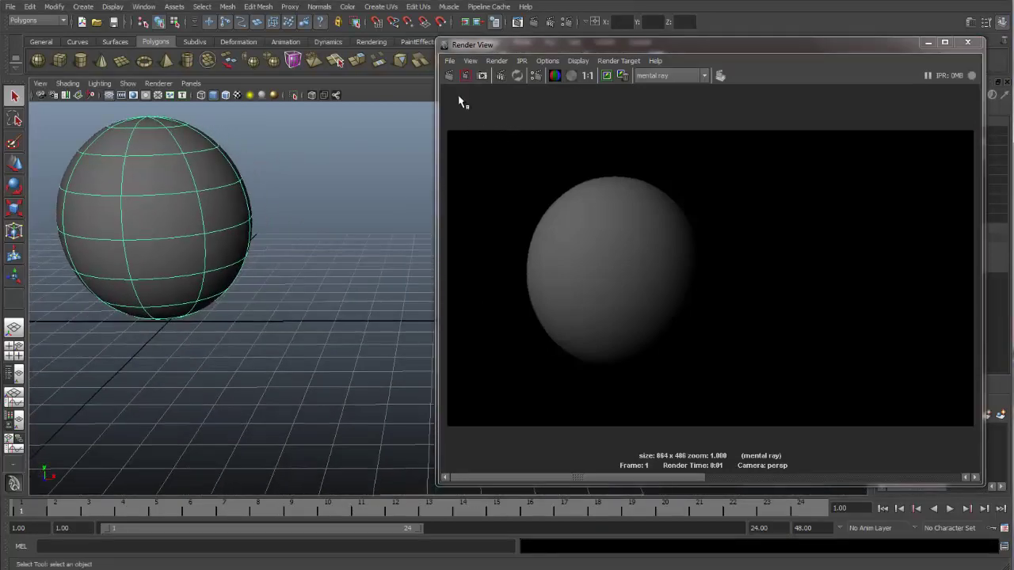
- Render the reframed view with mental ray and scrub between it and the kept centred-sphere image
left_click(448, 76)
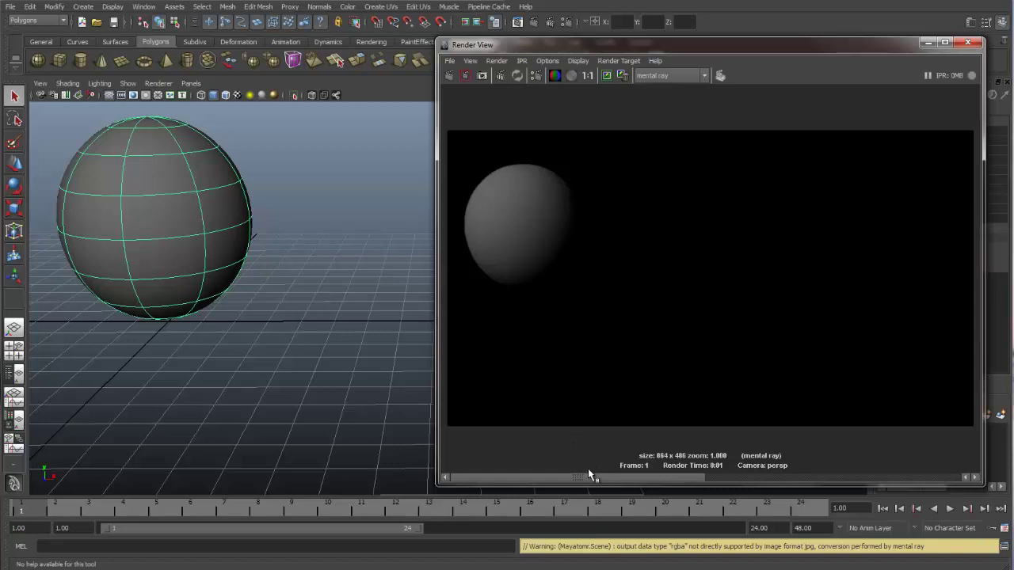
left_click_drag(576, 483, 765, 482)
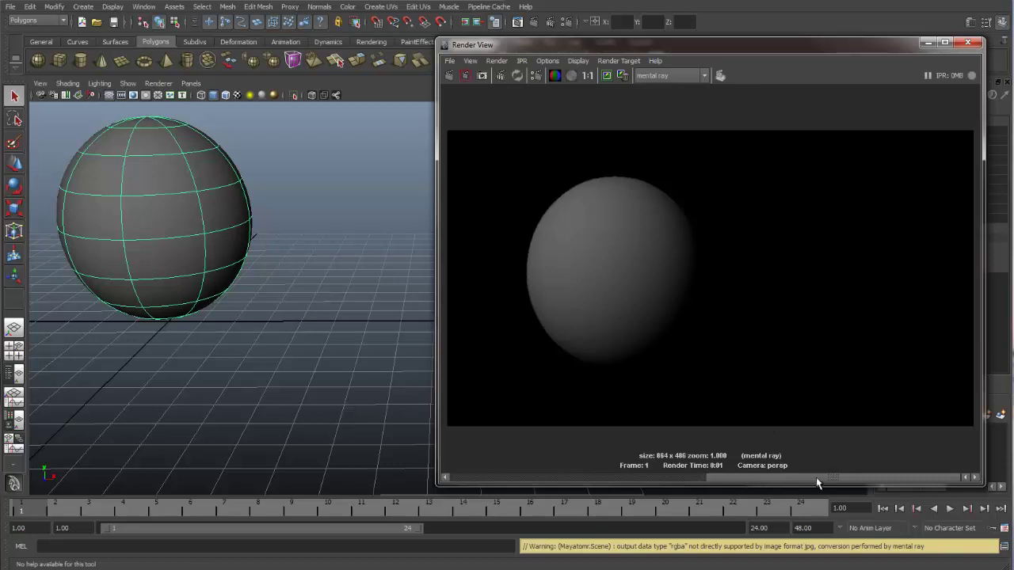
left_click_drag(818, 479, 734, 486)
left_click_drag(810, 482, 666, 495)
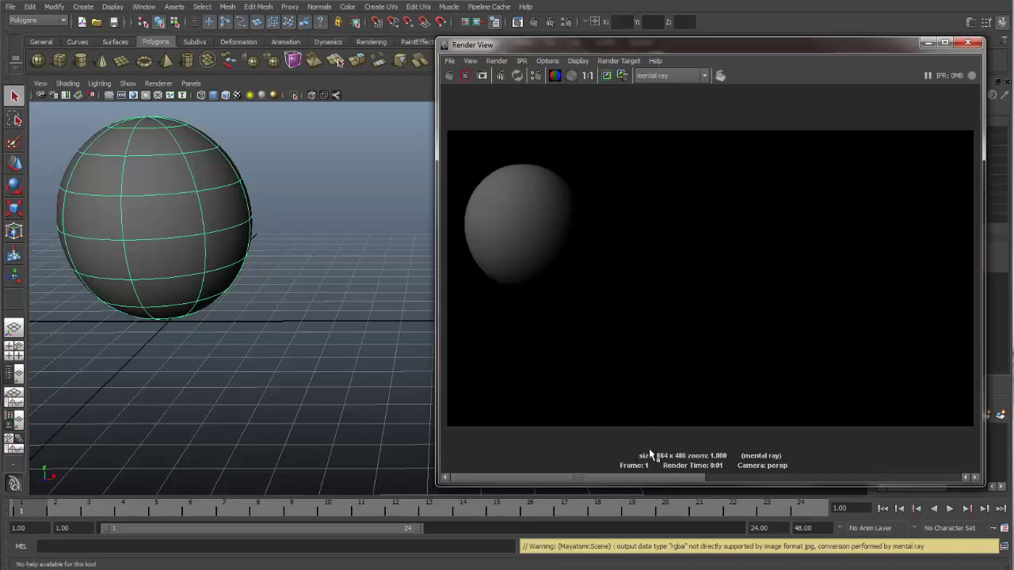
left_click_drag(763, 480, 773, 480)
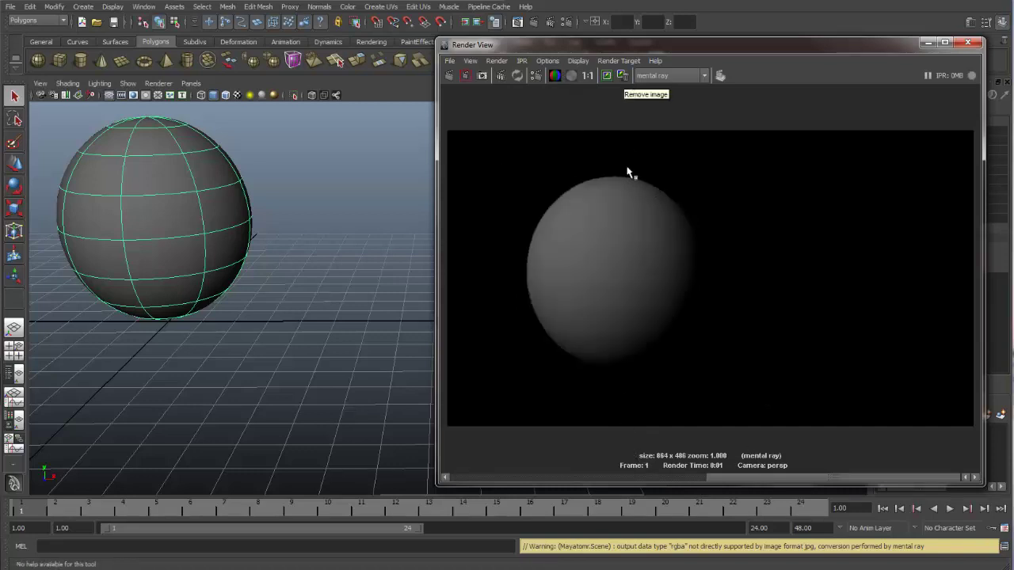
- Remove the stored centred-sphere image from the Render View
left_click(622, 76)
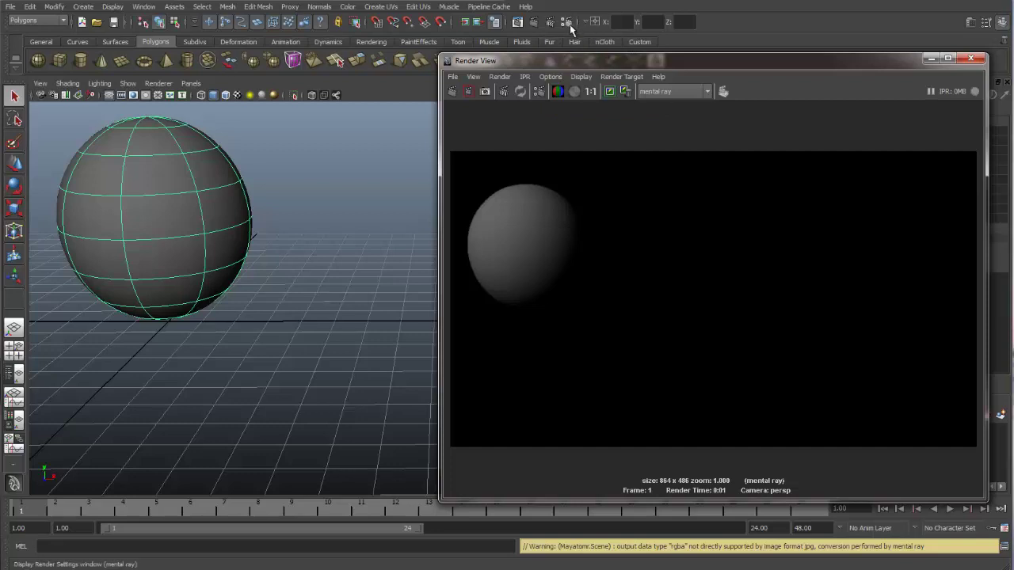
- Open mental ray Render Settings from the Render View, showing the Quality tab at the Draft preset
left_click(538, 92)
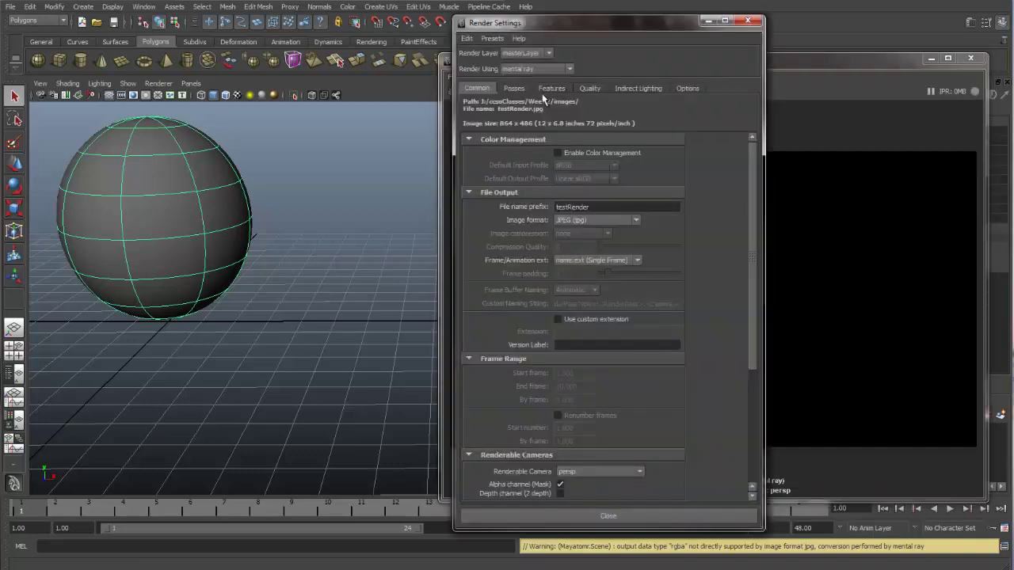
left_click_drag(574, 24, 576, 22)
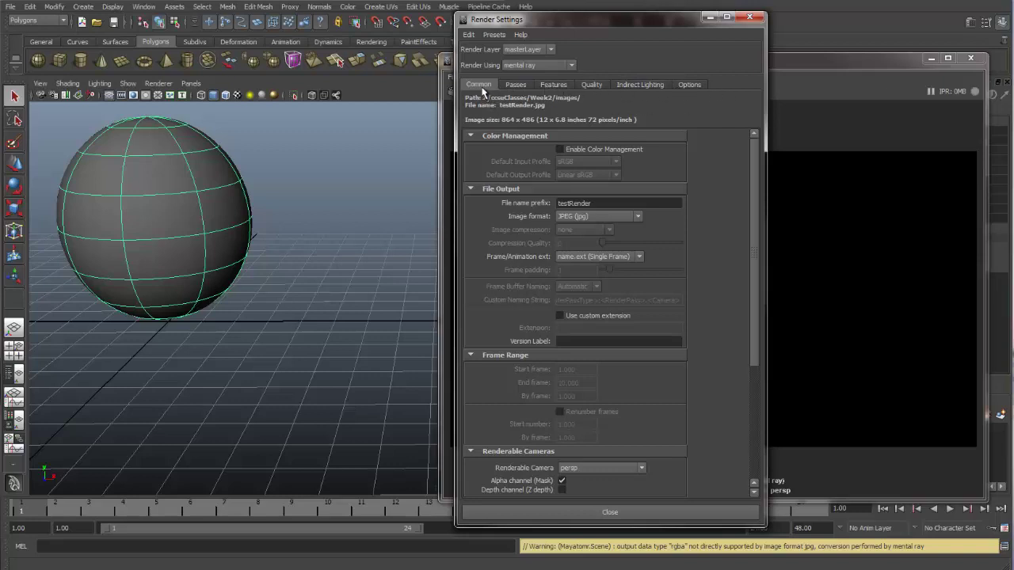
left_click_drag(750, 144, 723, 124)
- Move Render Settings aside and browse the Quality Presets list, leaving it at Draft
left_click(591, 84)
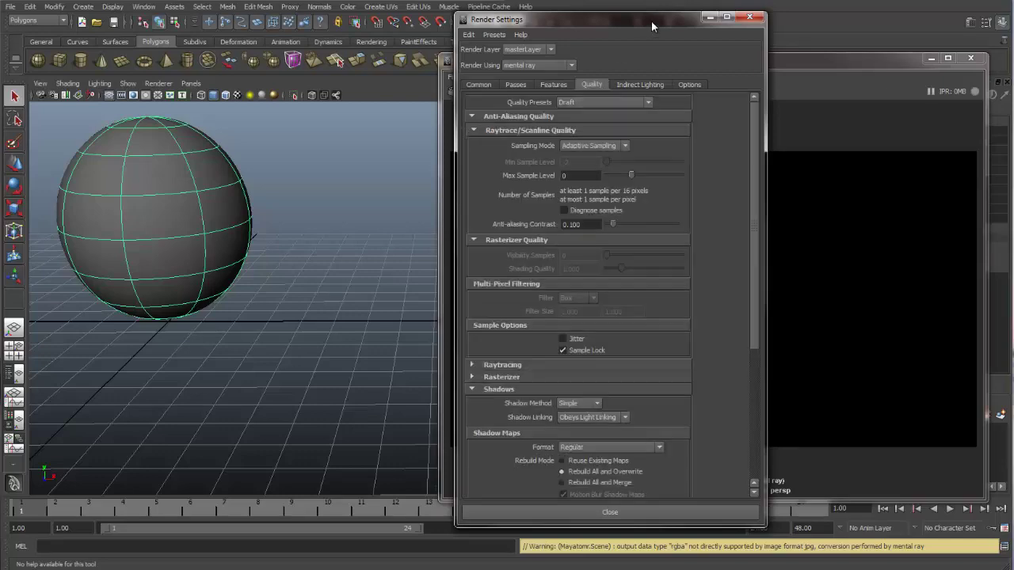
left_click_drag(651, 25, 397, 45)
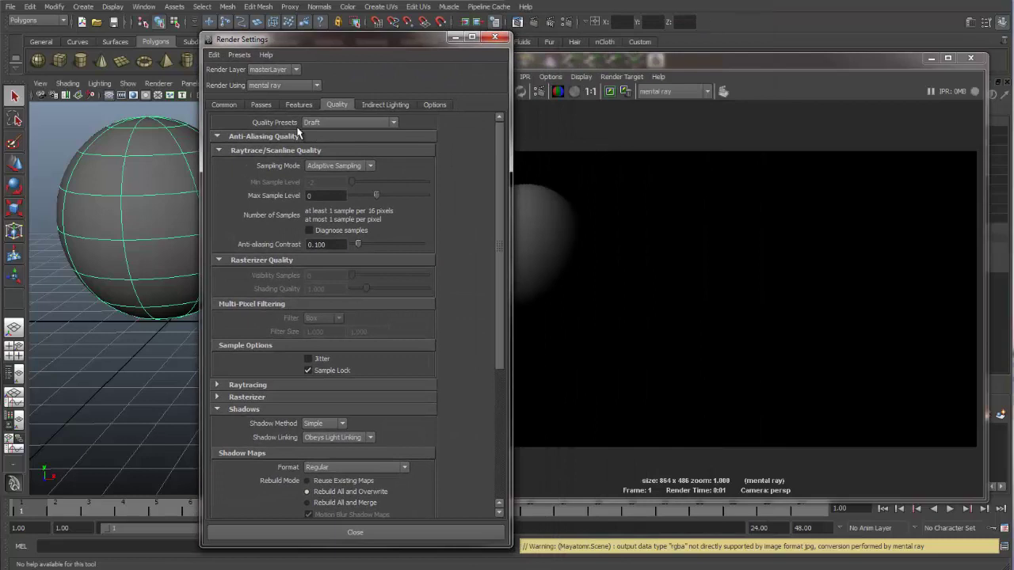
left_click(393, 122)
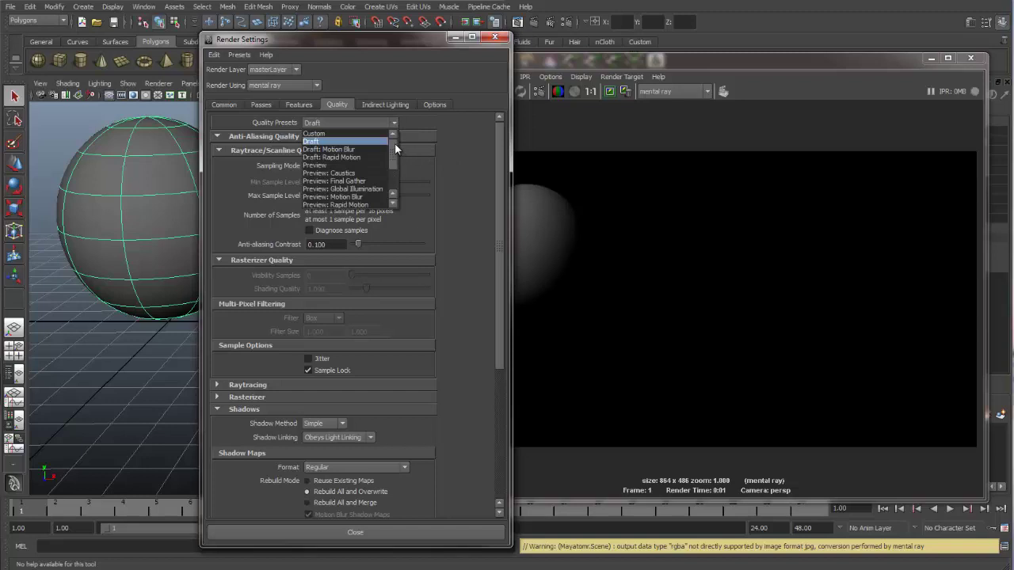
left_click_drag(395, 142, 397, 164)
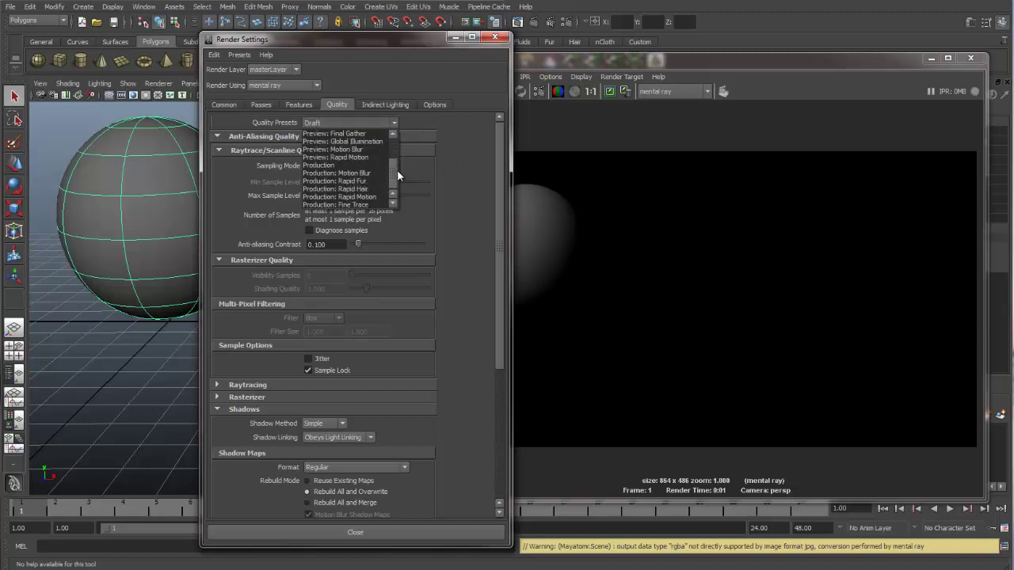
left_click_drag(397, 169, 394, 136)
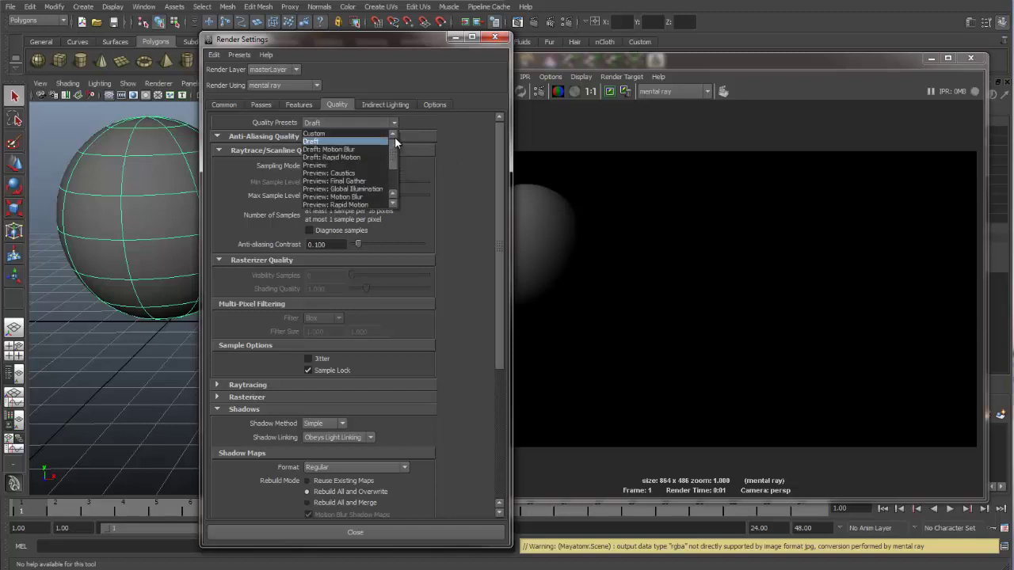
left_click(471, 128)
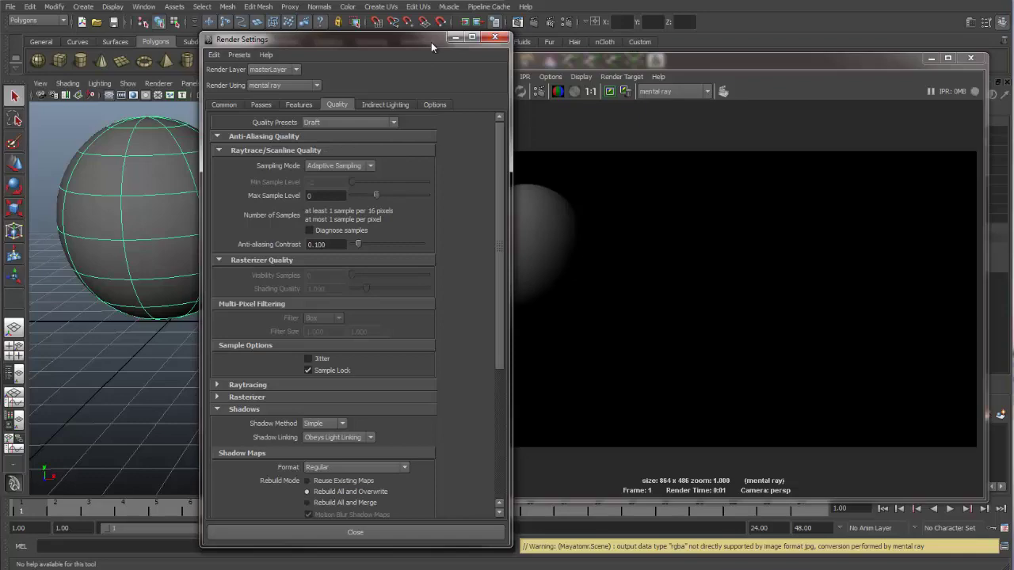
- Scroll the Quality Presets list down to view the Production presets
left_click_drag(430, 42, 353, 34)
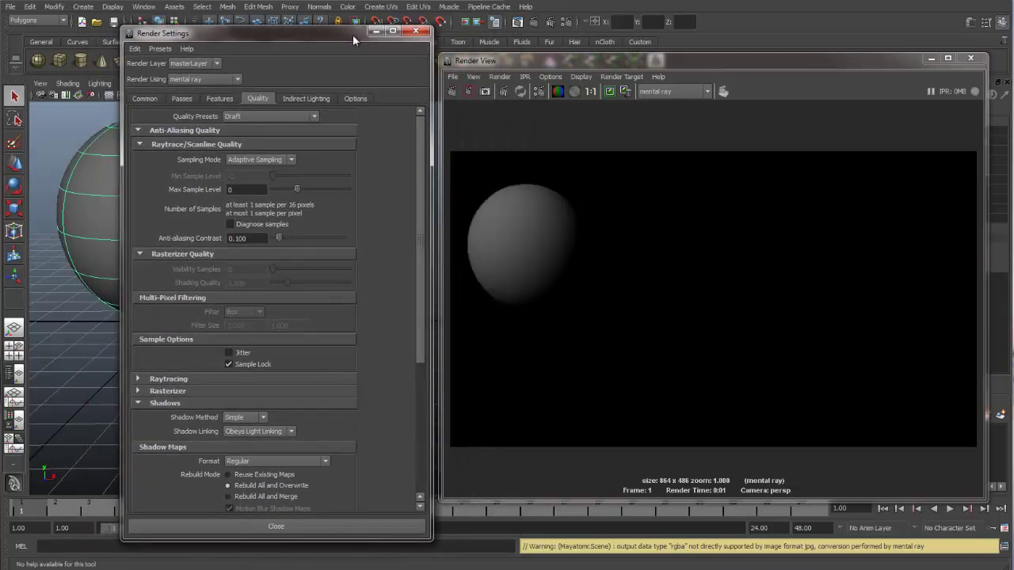
left_click(314, 116)
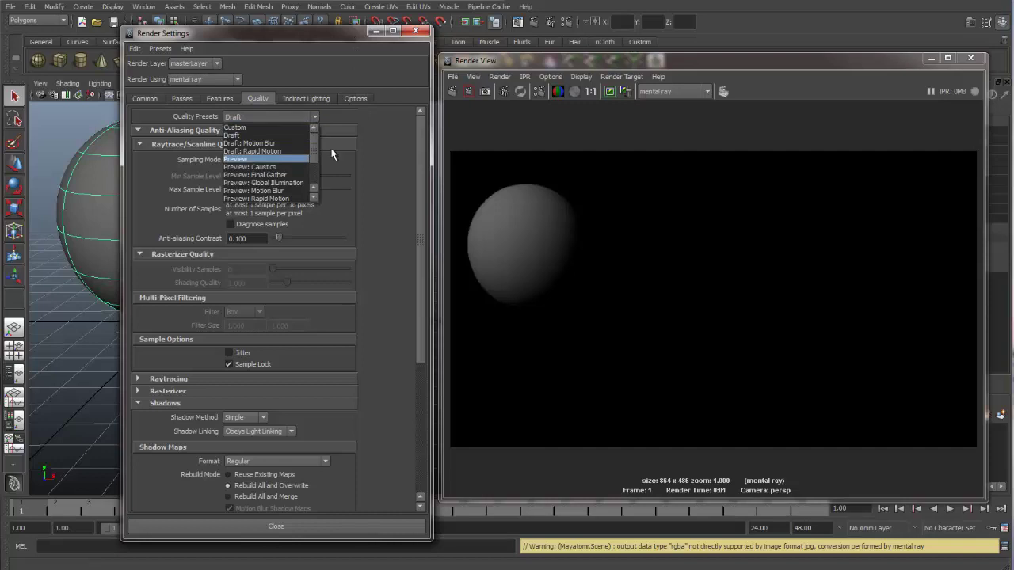
scroll(315, 142, "down", 2)
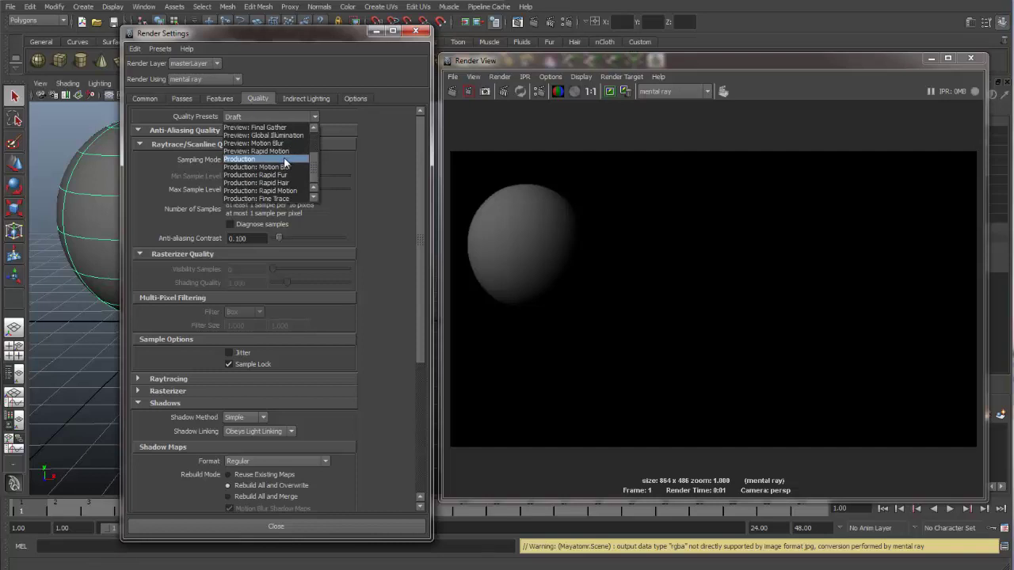
left_click_drag(313, 165, 314, 136)
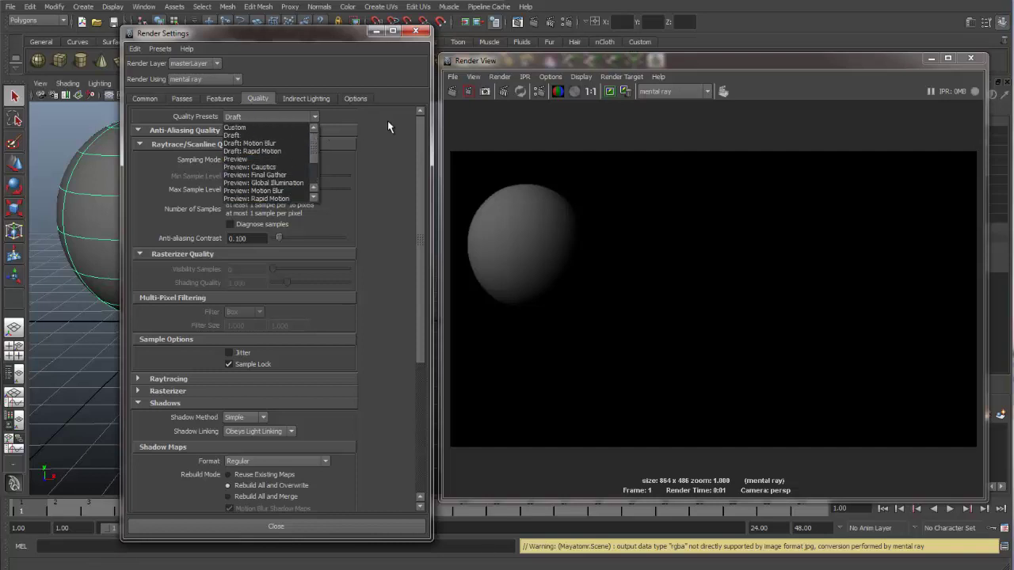
- Dolly and tumble the persp camera close to the sphere's top edge and re-render at Draft quality
left_click(287, 135)
left_click_drag(344, 38, 821, 255)
right_click_drag(158, 213, 186, 166)
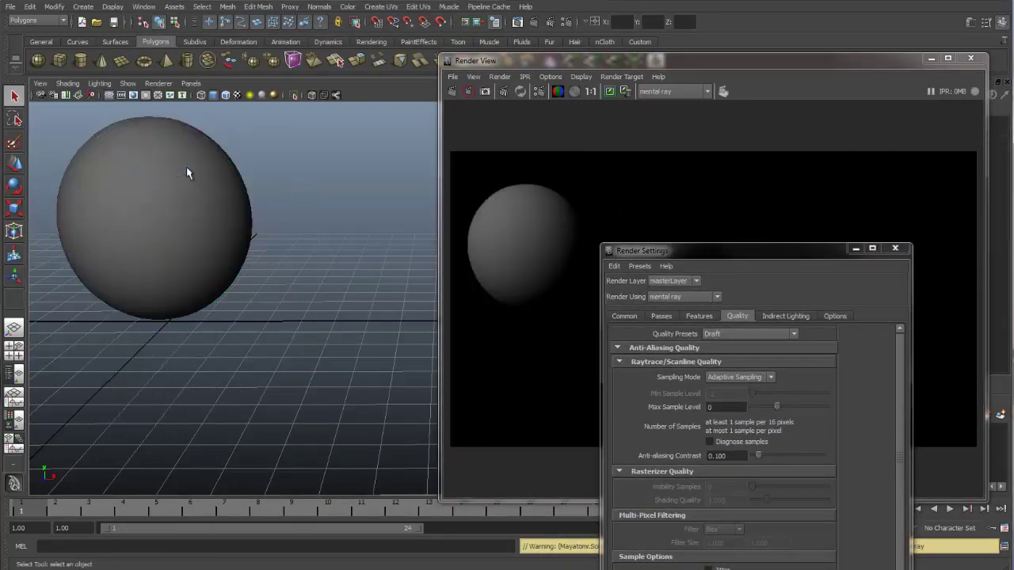
middle_click_drag(101, 201, 176, 256, "alt")
left_click_drag(176, 257, 328, 222, "alt")
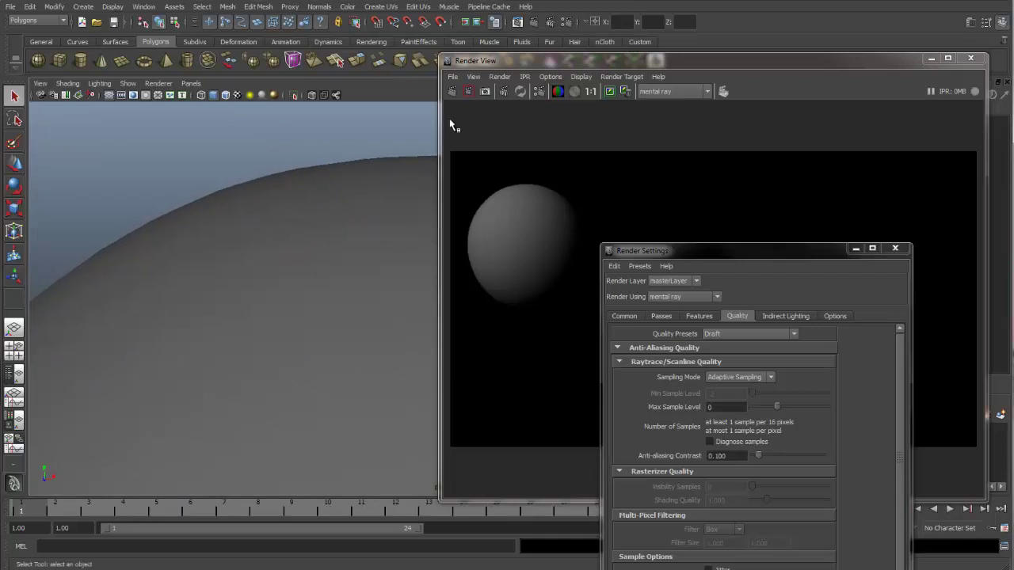
left_click(453, 93)
left_click(453, 93)
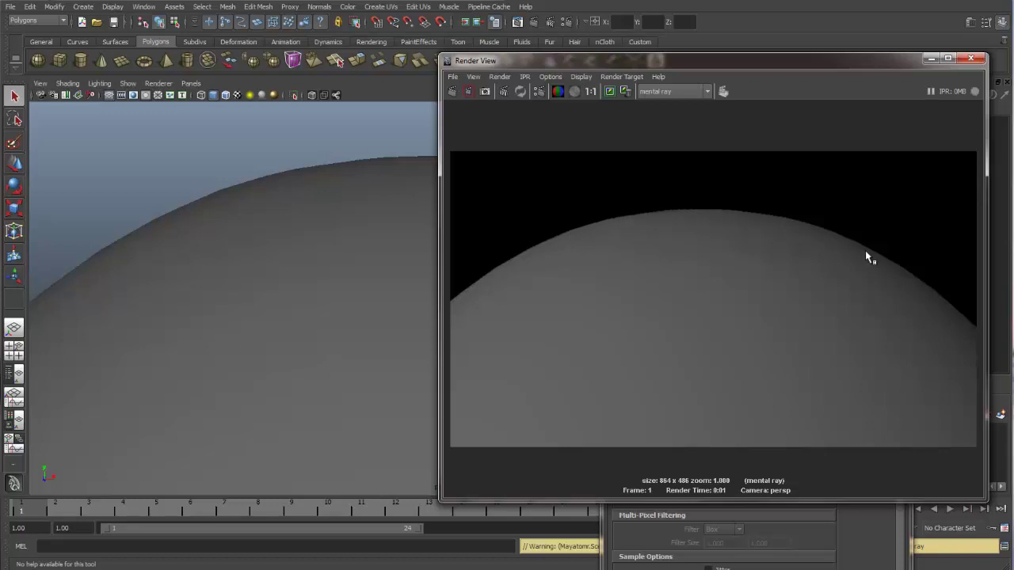
- Move Render Settings lower and keep the Draft close-up render for comparison
left_click(900, 522)
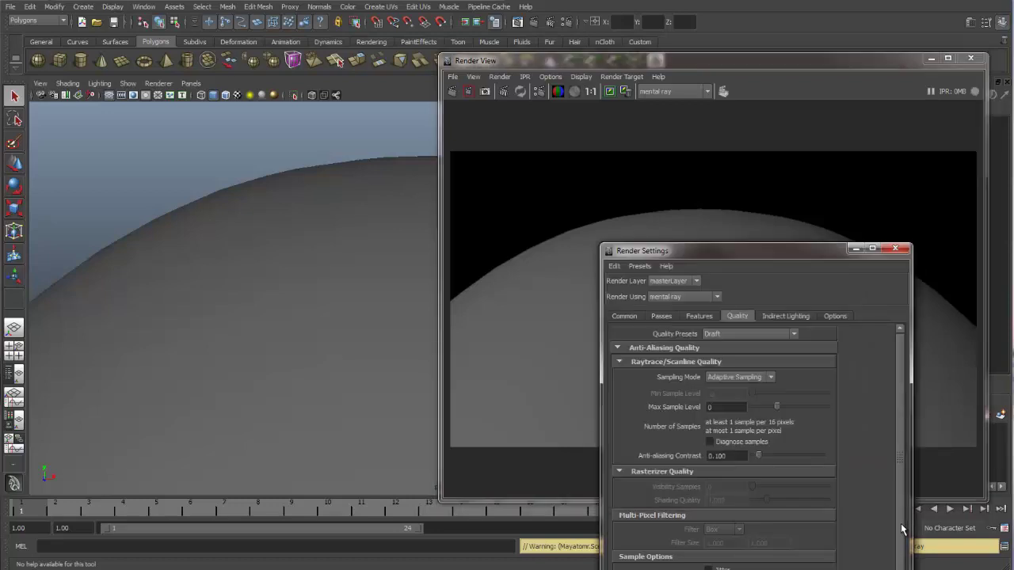
left_click_drag(793, 251, 753, 288)
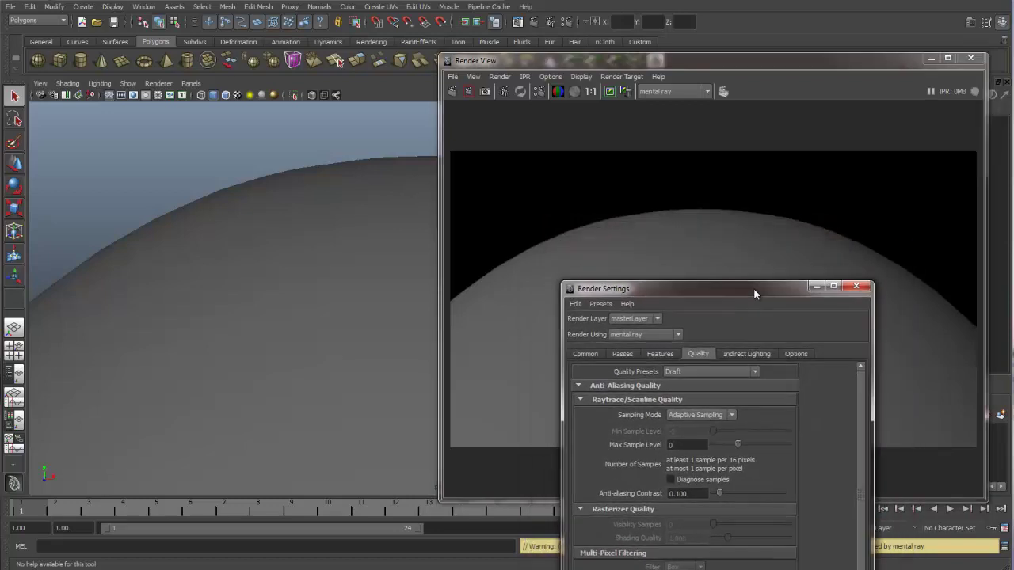
left_click(755, 371)
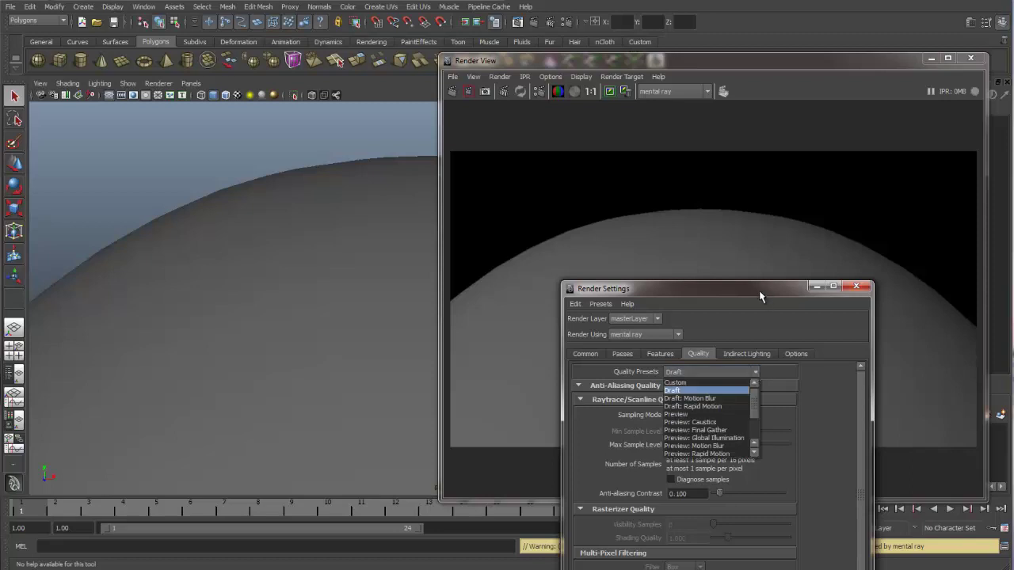
left_click(755, 369)
left_click(609, 91)
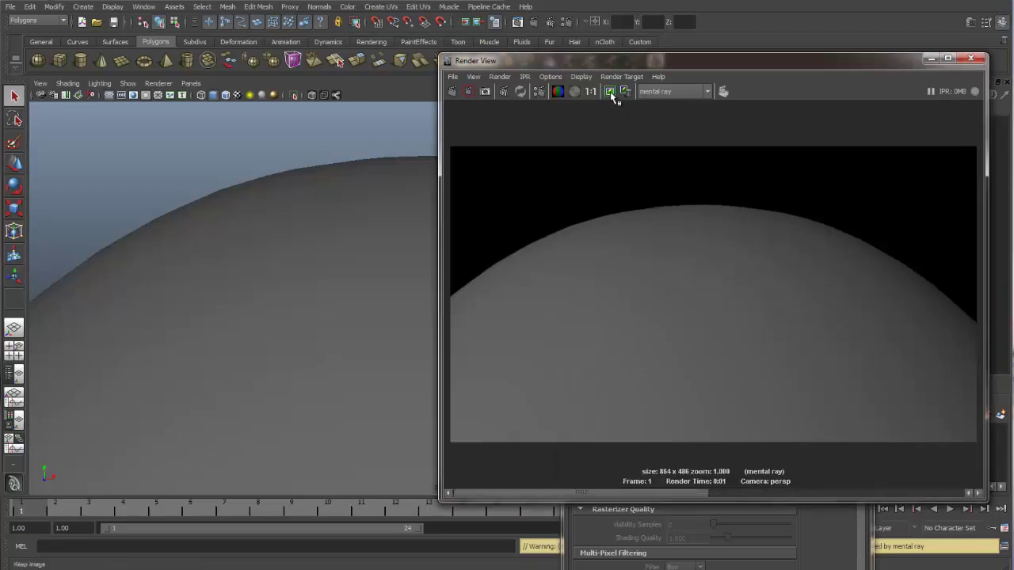
- Set the mental ray Quality Presets to Production
left_click(858, 524)
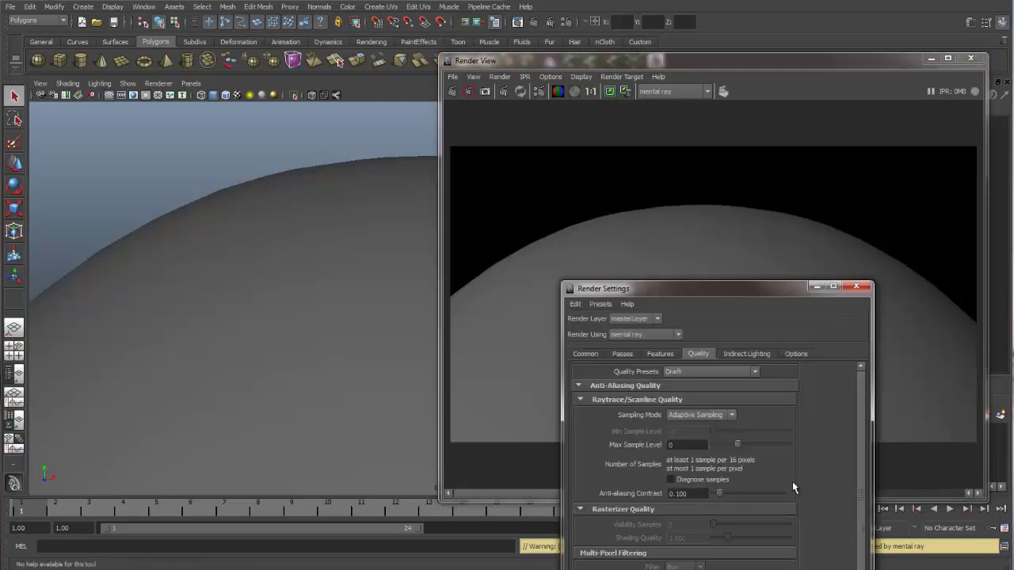
left_click(754, 372)
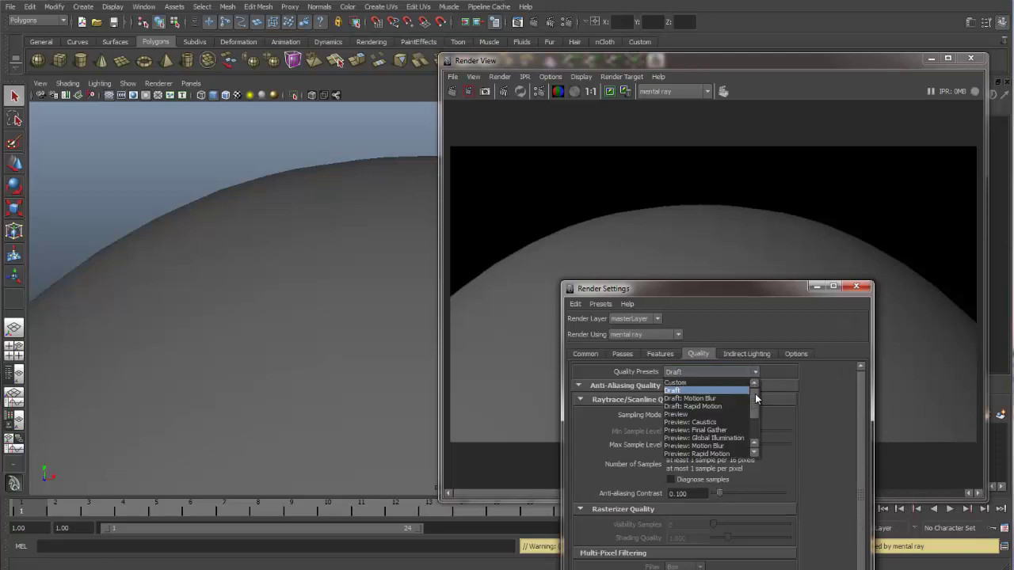
left_click_drag(756, 399, 757, 412)
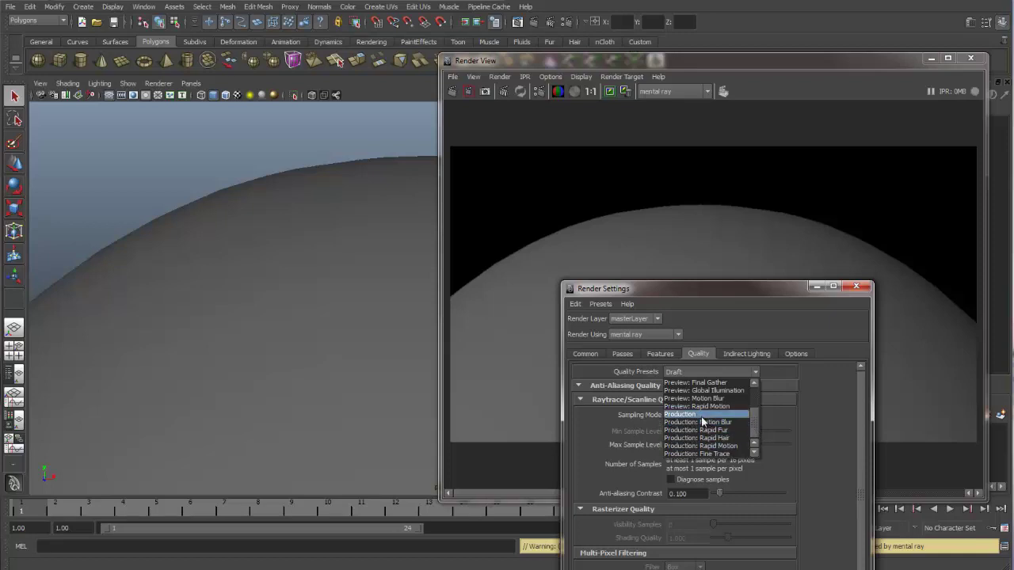
scroll(754, 417, "up", 2)
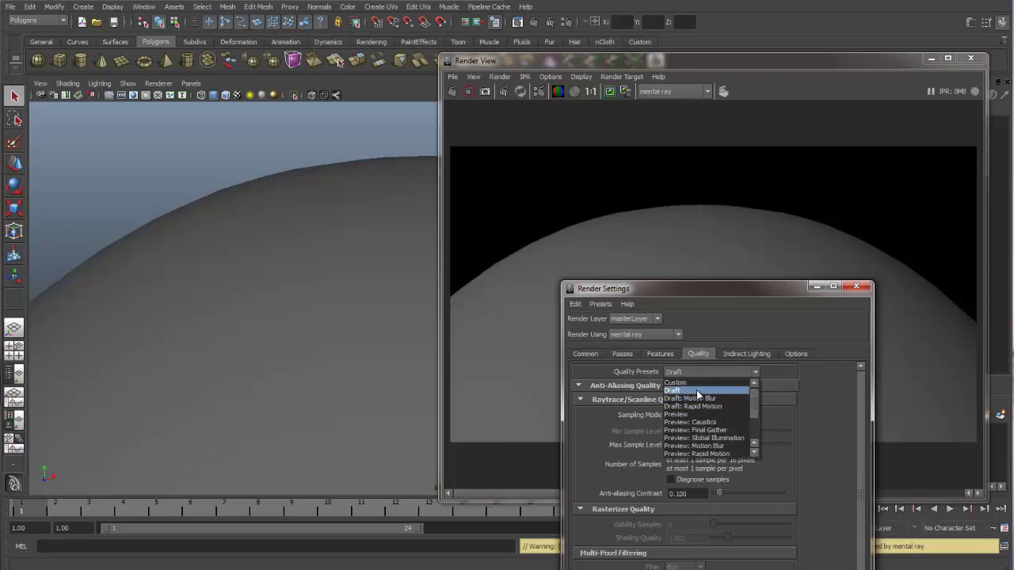
scroll(758, 404, "down", 2)
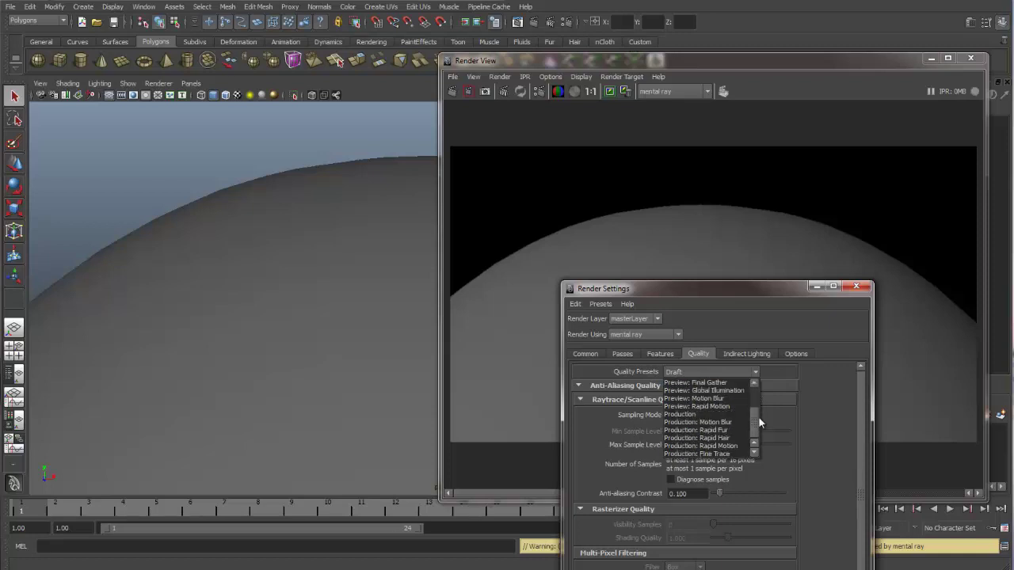
left_click(709, 414)
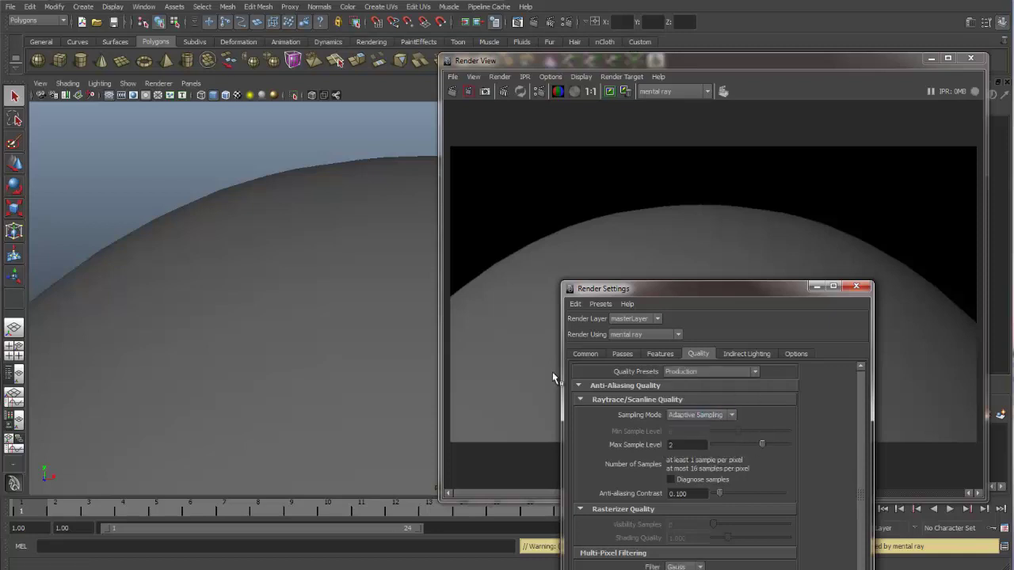
- Render the sphere close-up at Production quality and flip between it and the kept Draft image
left_click(450, 90)
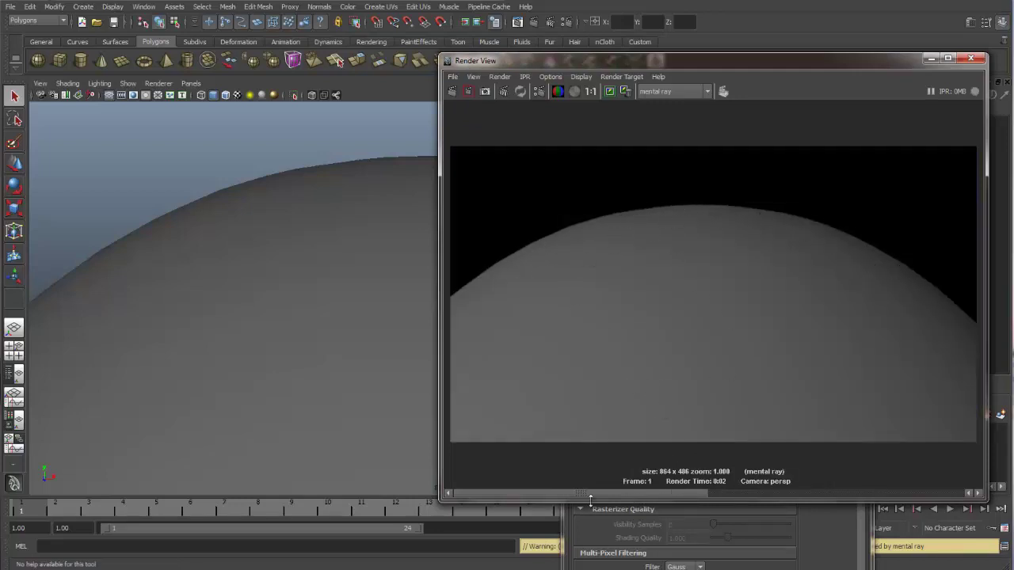
left_click_drag(673, 492, 757, 495)
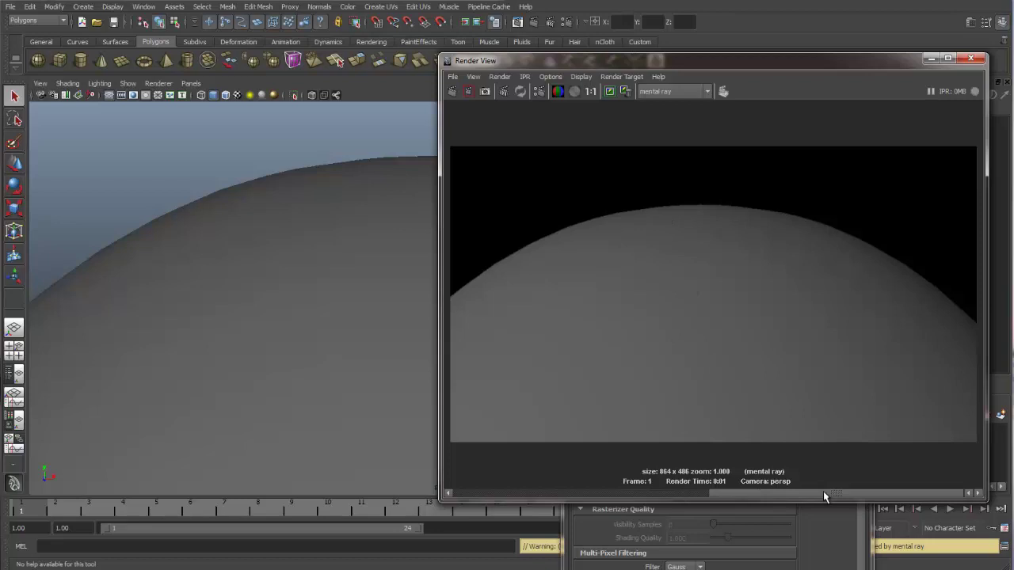
left_click_drag(717, 492, 622, 496)
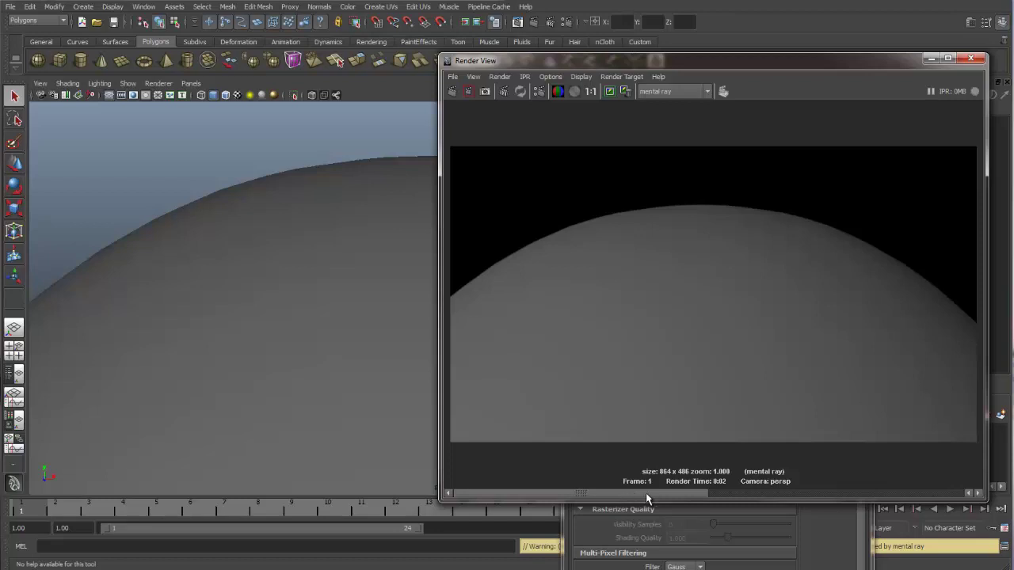
mouse_move(645, 493)
left_mouse_down()
mouse_move(808, 492)
mouse_move(659, 491)
left_mouse_up()
left_click(767, 490)
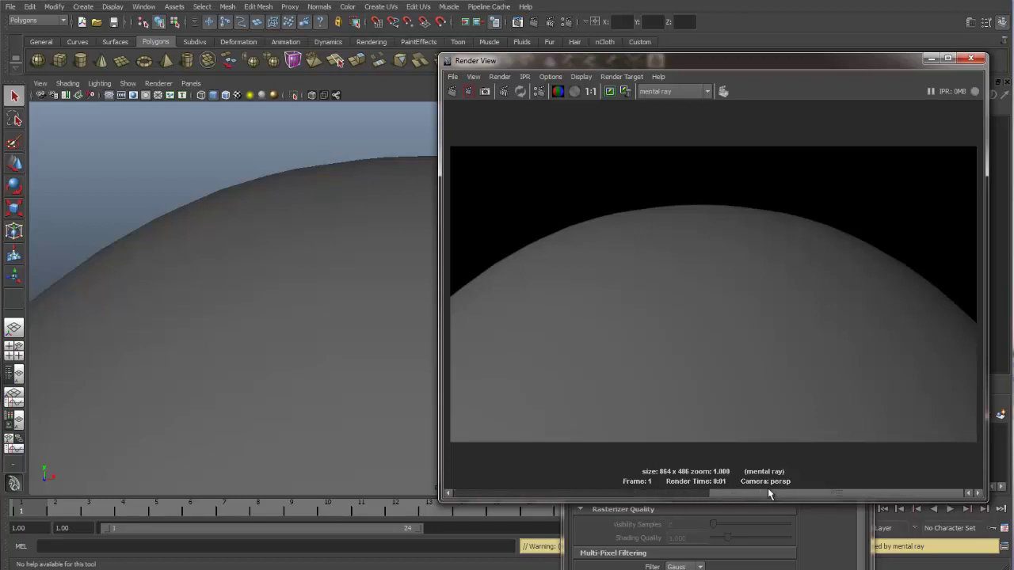
left_click_drag(781, 492, 742, 492)
left_click_drag(889, 60, 804, 40)
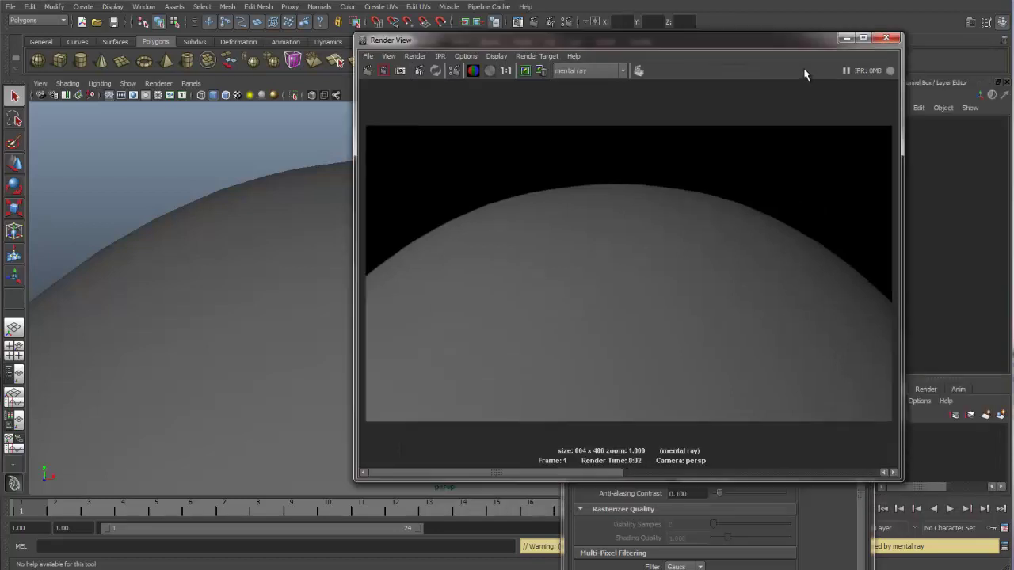